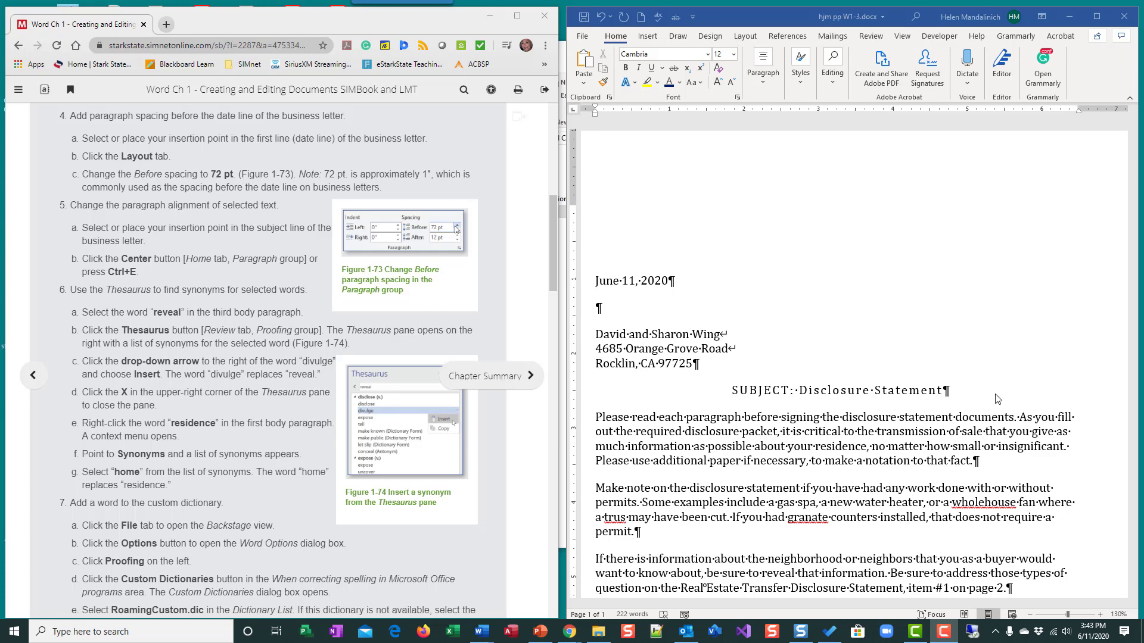
Look up synonyms for "reveal" in the third body paragraph with the Thesaurus
{"action": "scroll", "coordinate": [998, 399], "scroll_direction": "down", "scroll_amount": 5}
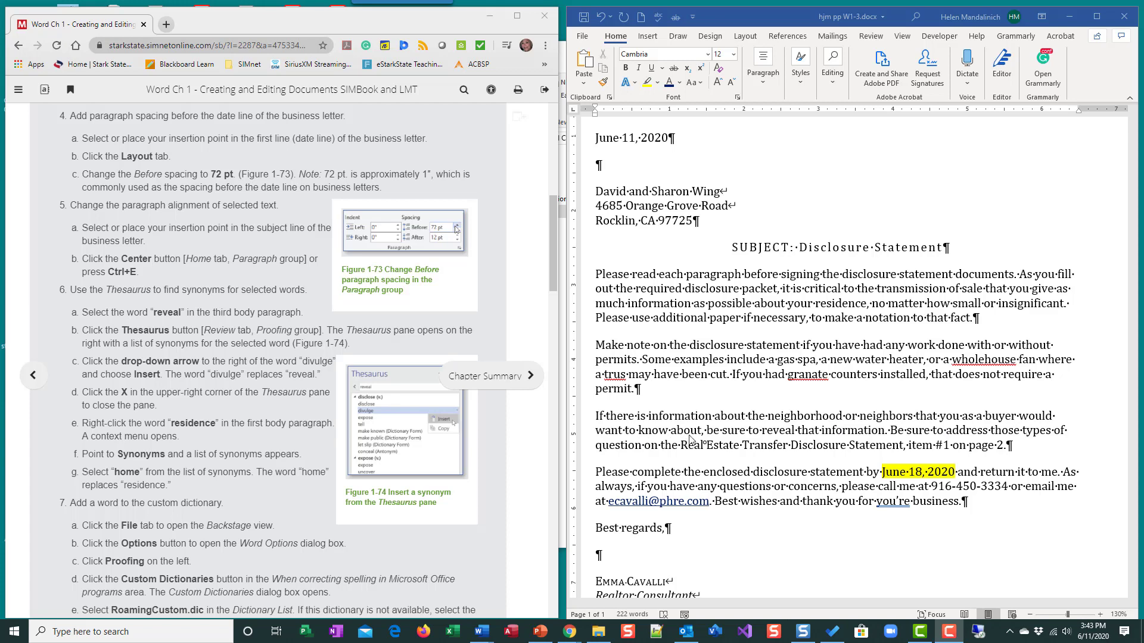
{"action": "left_click", "coordinate": [782, 438]}
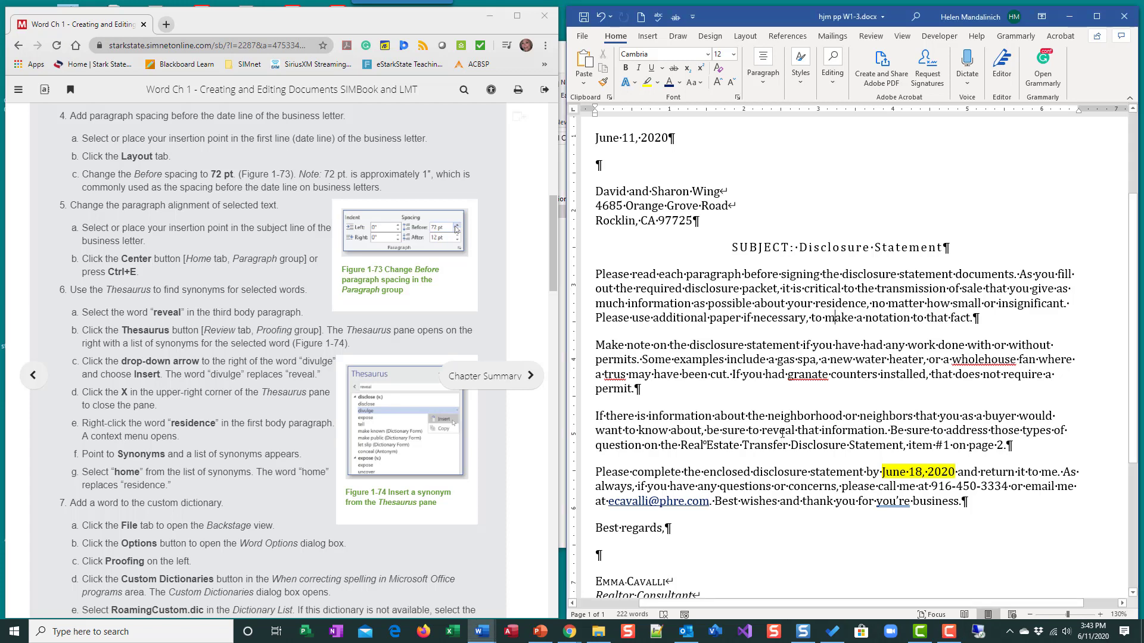
{"action": "double_click", "coordinate": [779, 430]}
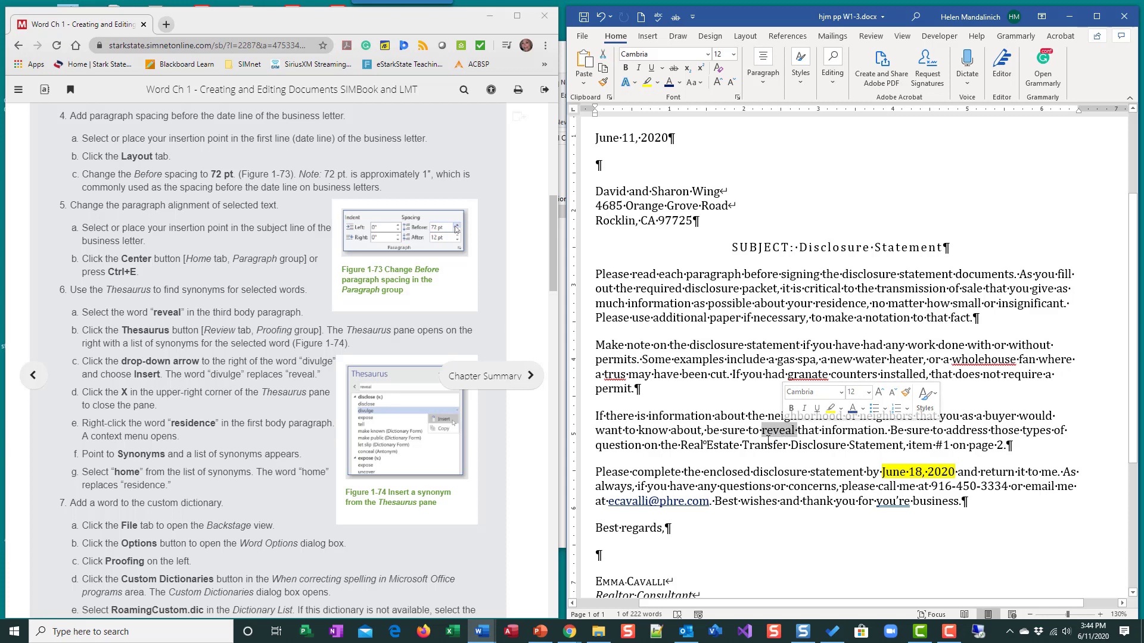
{"action": "left_click", "coordinate": [881, 37]}
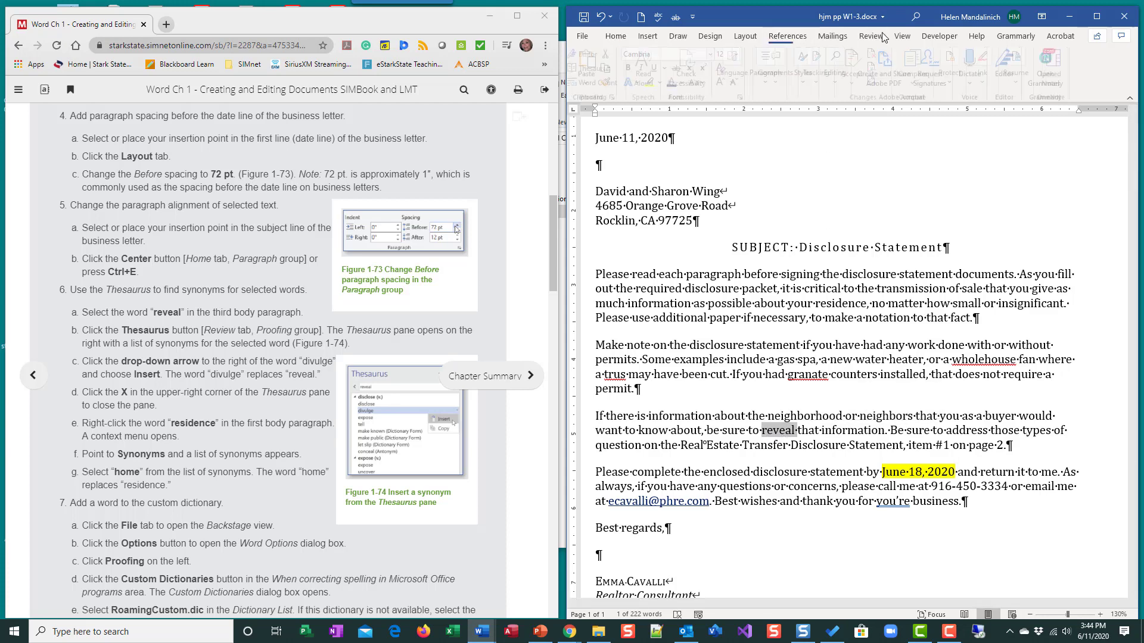
{"action": "left_click", "coordinate": [600, 69]}
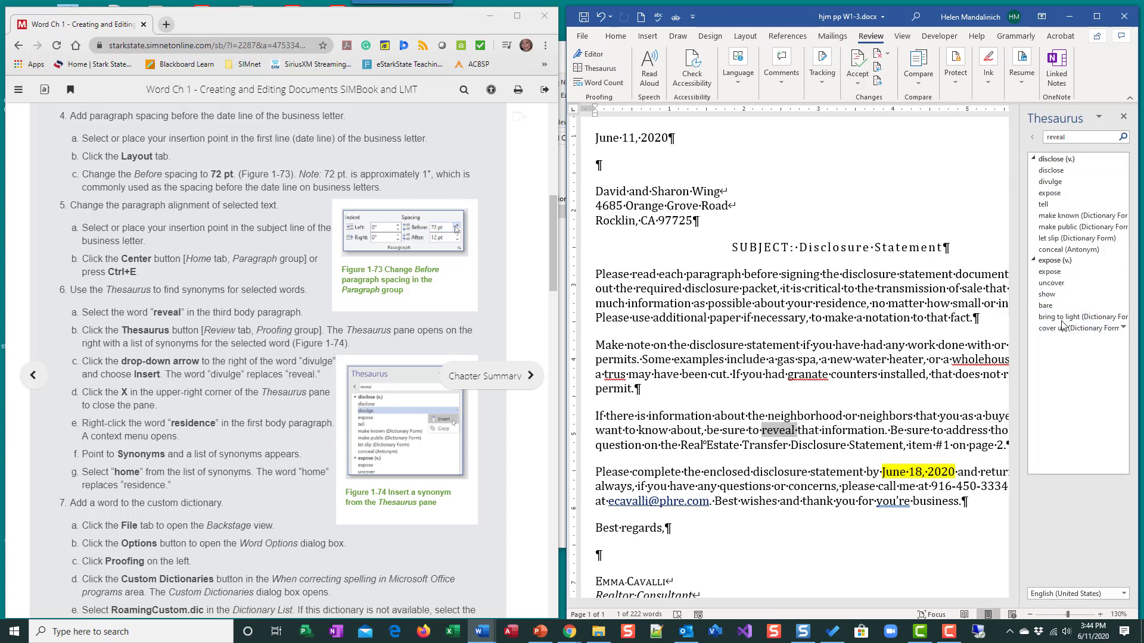
Browse the Thesaurus entries for "tell" and "divulge", returning to the synonym list for "reveal"
{"action": "mouse_move", "coordinate": [1061, 181]}
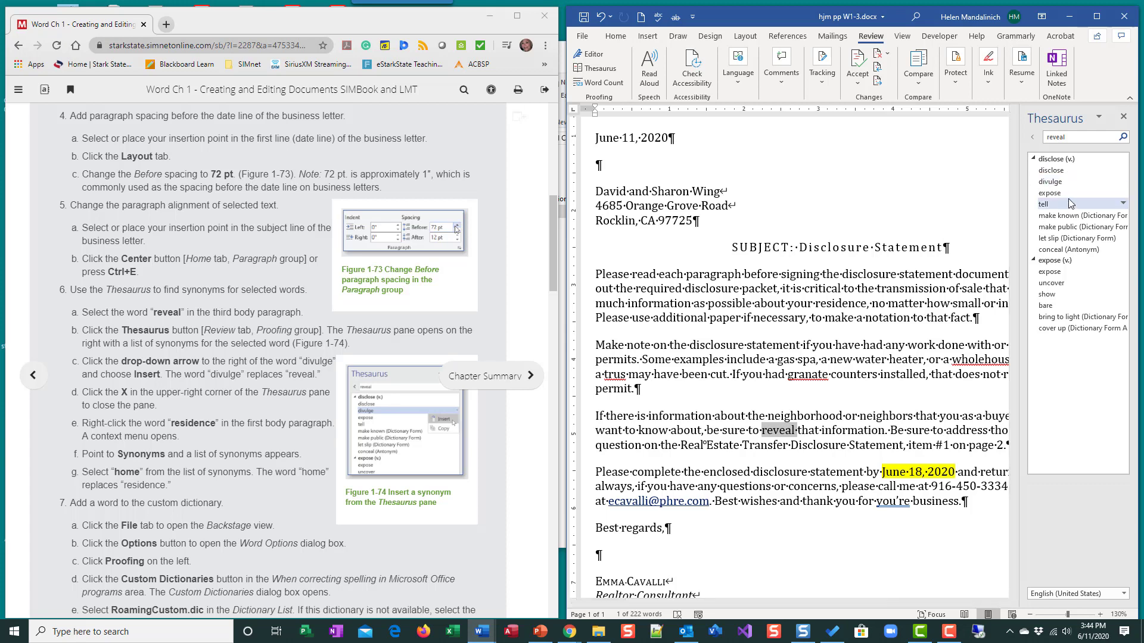
{"action": "left_click", "coordinate": [1044, 203]}
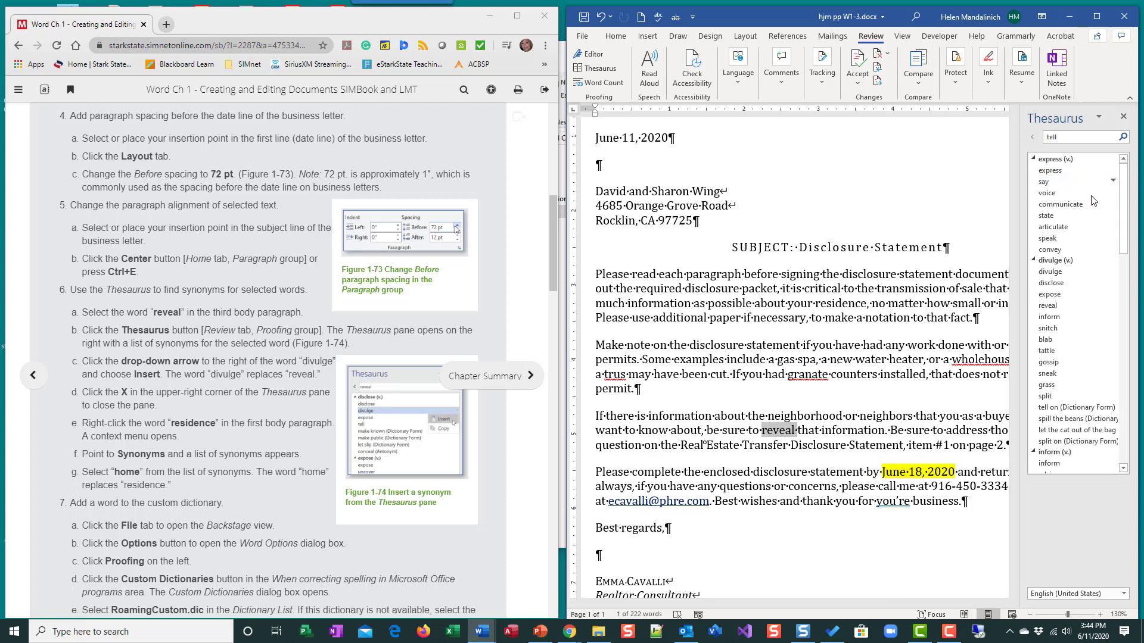
{"action": "left_click", "coordinate": [1034, 138]}
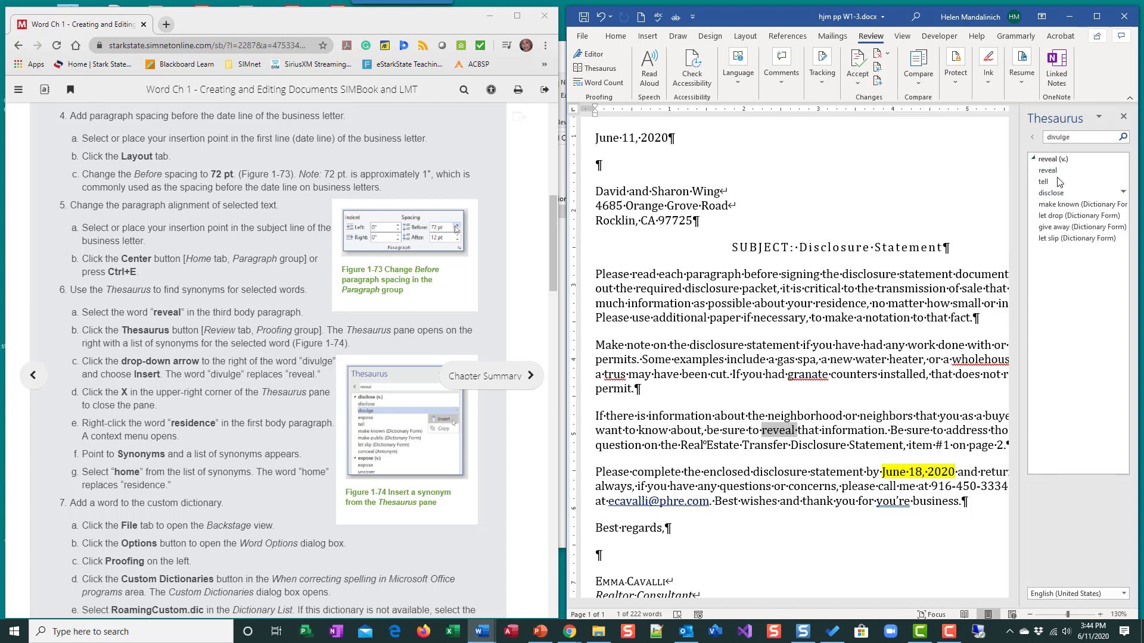
{"action": "left_click", "coordinate": [1033, 138]}
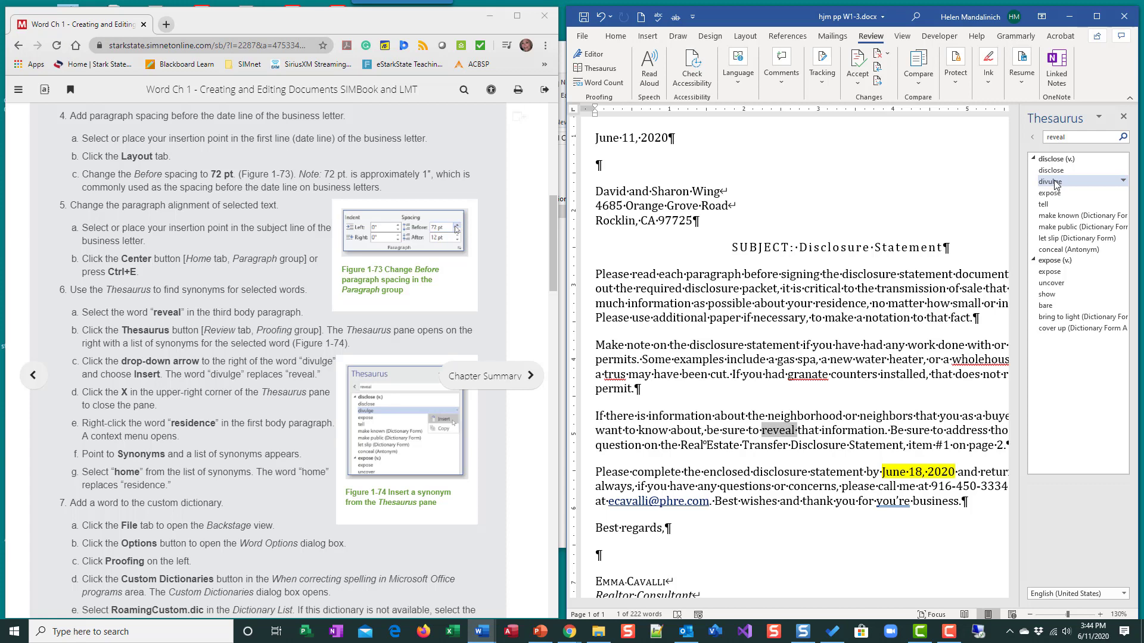
Replace "reveal" in the third body paragraph with the synonym "divulge" and close the Thesaurus
{"action": "left_click", "coordinate": [1123, 182]}
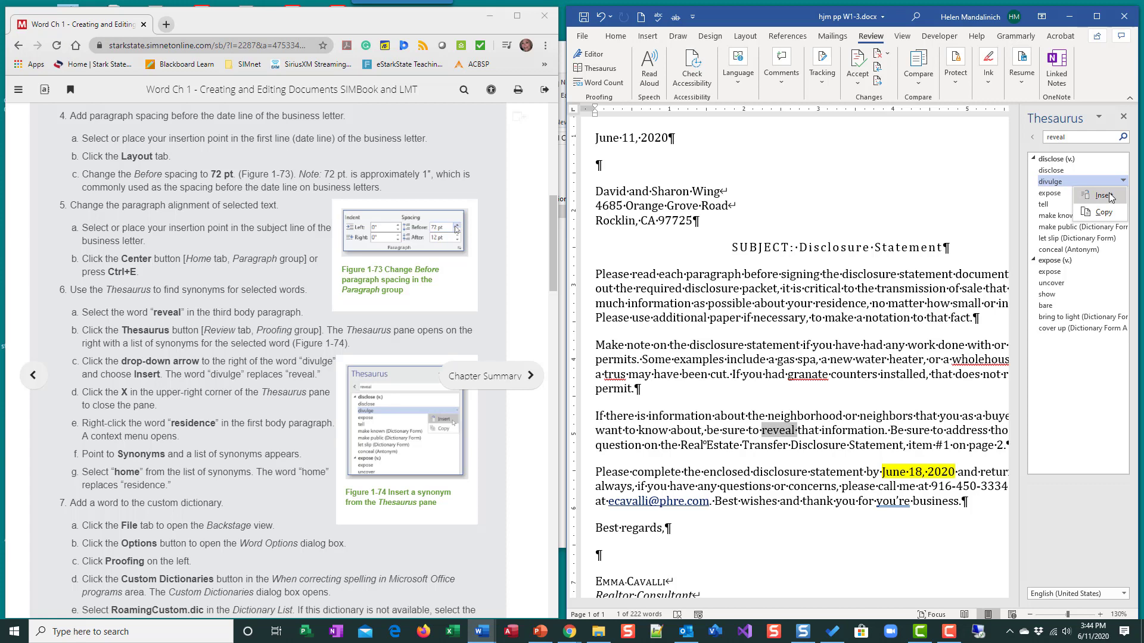
{"action": "left_click", "coordinate": [1110, 198]}
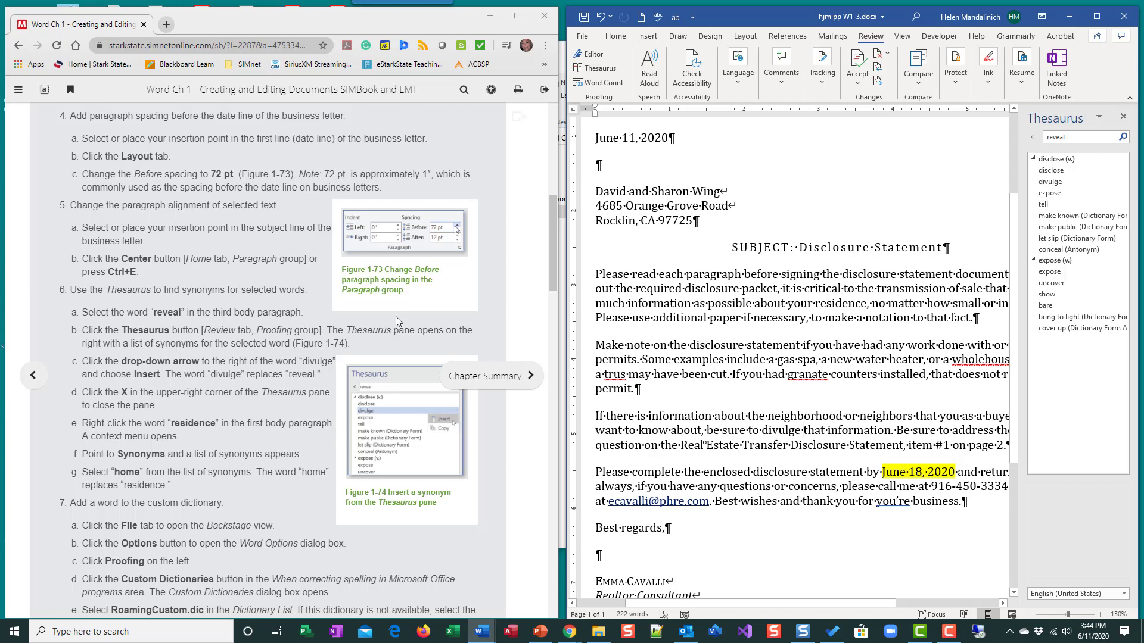
{"action": "left_click", "coordinate": [1124, 118]}
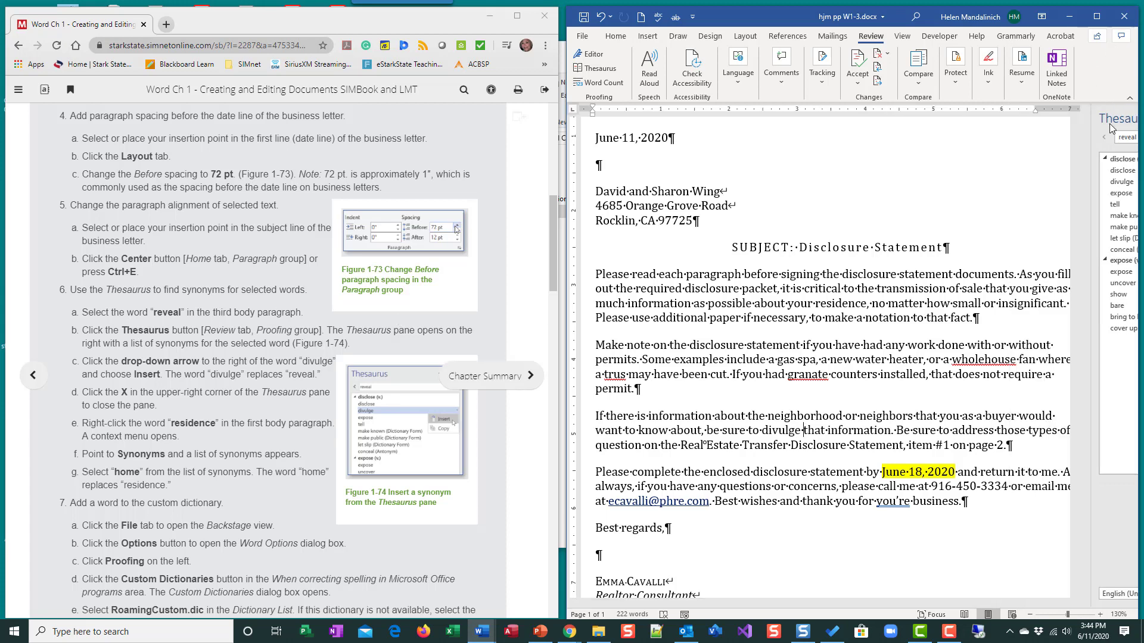
Replace "residence" in the first body paragraph with the suggested synonym "home"
{"action": "scroll", "coordinate": [151, 394], "scroll_direction": "down", "scroll_amount": 3}
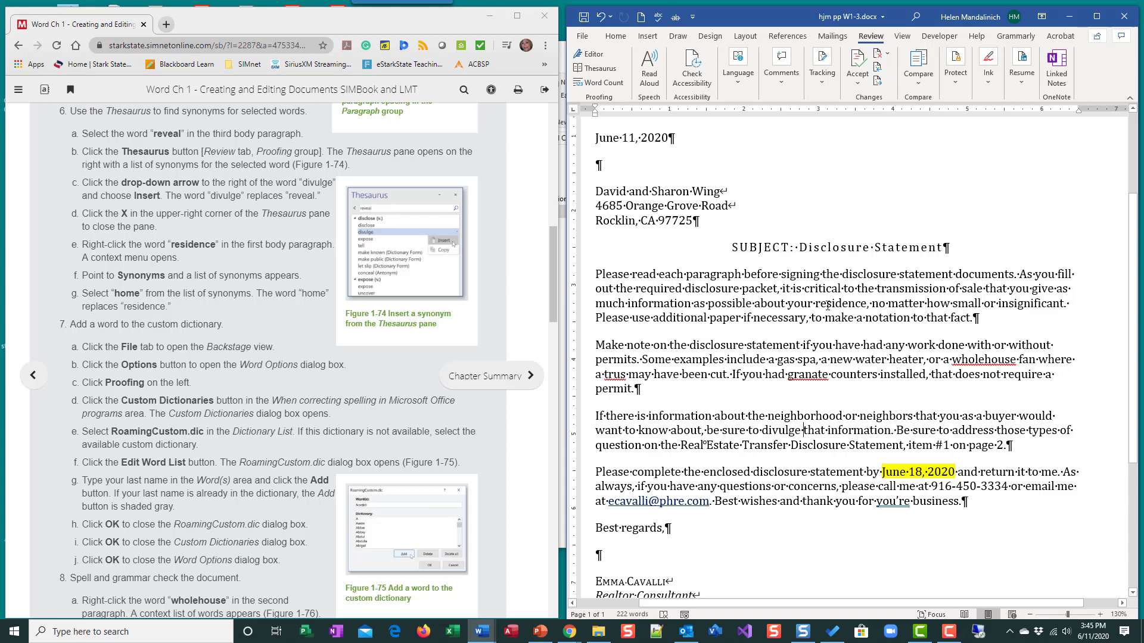
{"action": "double_click", "coordinate": [828, 305]}
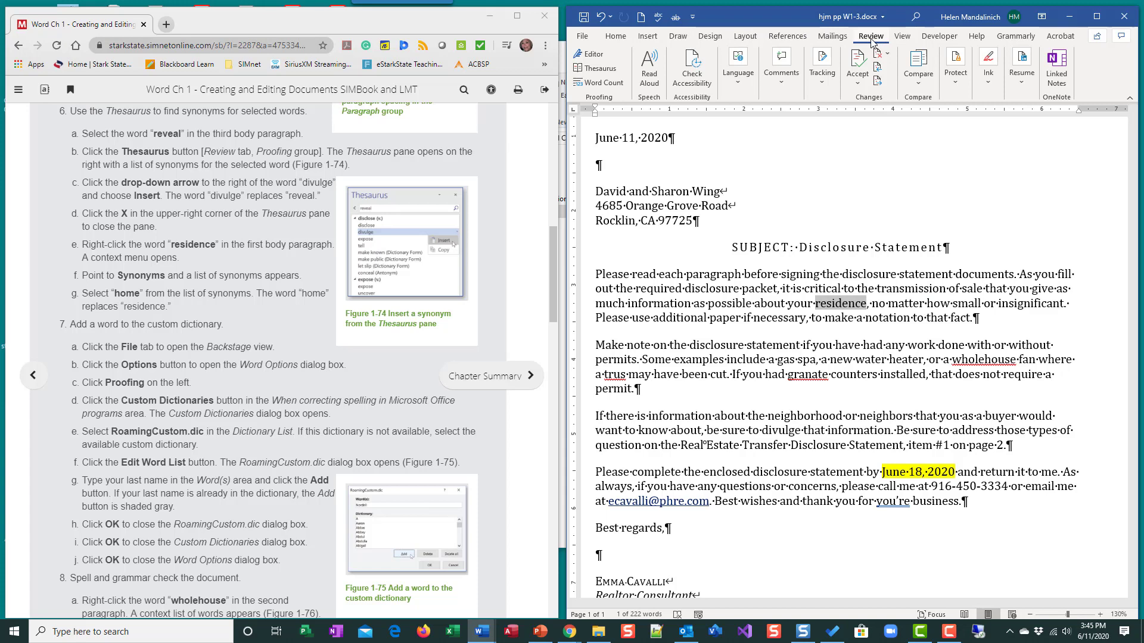
{"action": "right_click", "coordinate": [841, 304]}
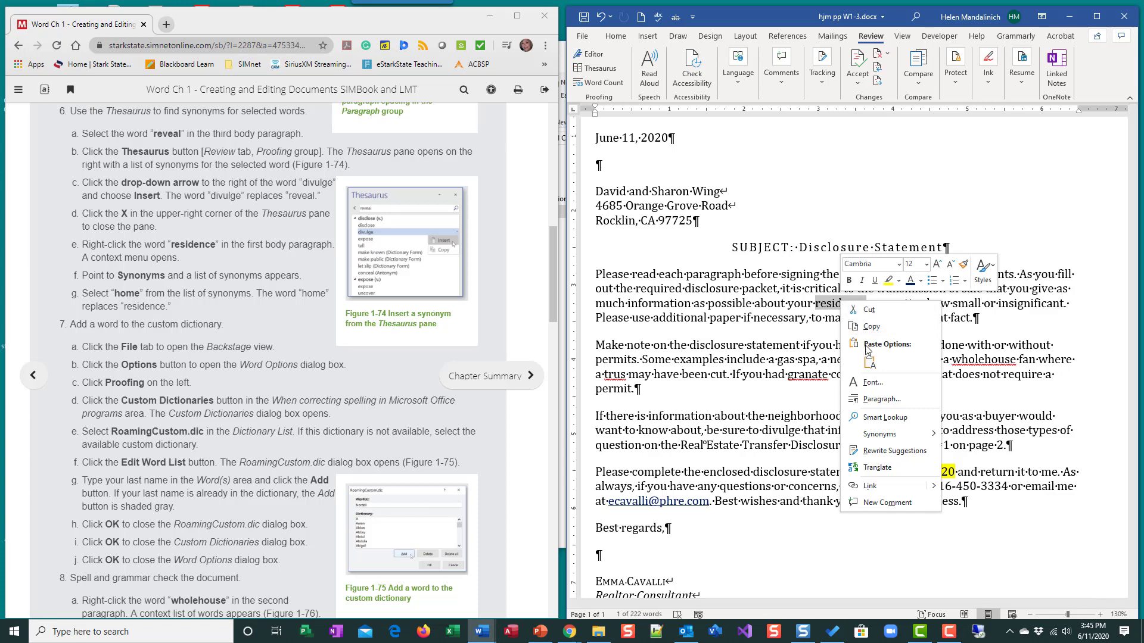
{"action": "mouse_move", "coordinate": [857, 436]}
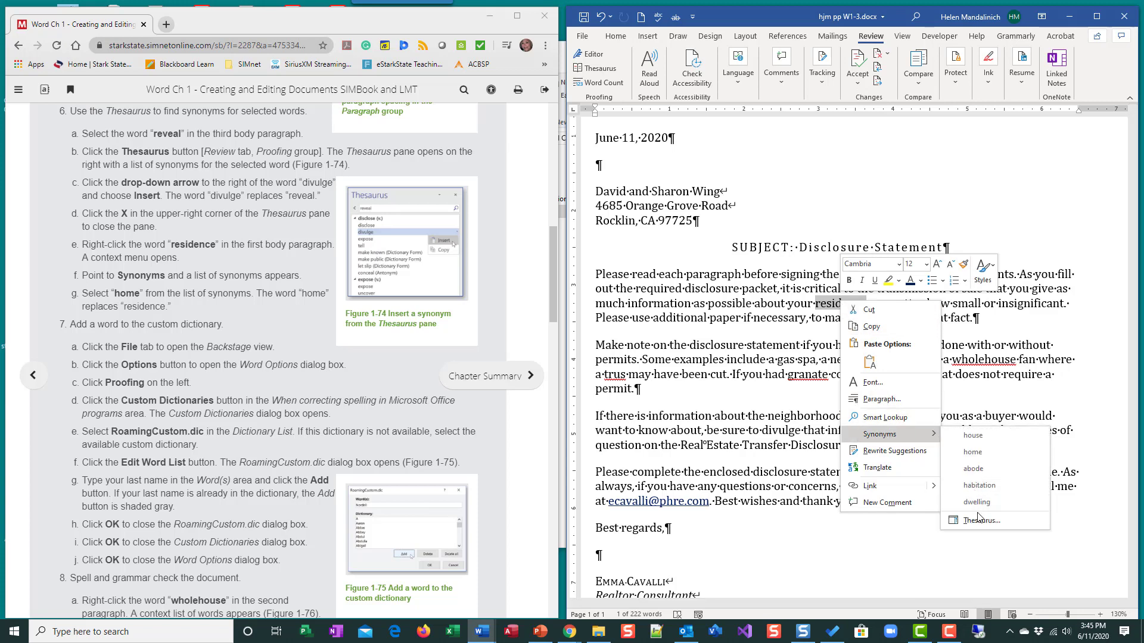
{"action": "left_click", "coordinate": [984, 452]}
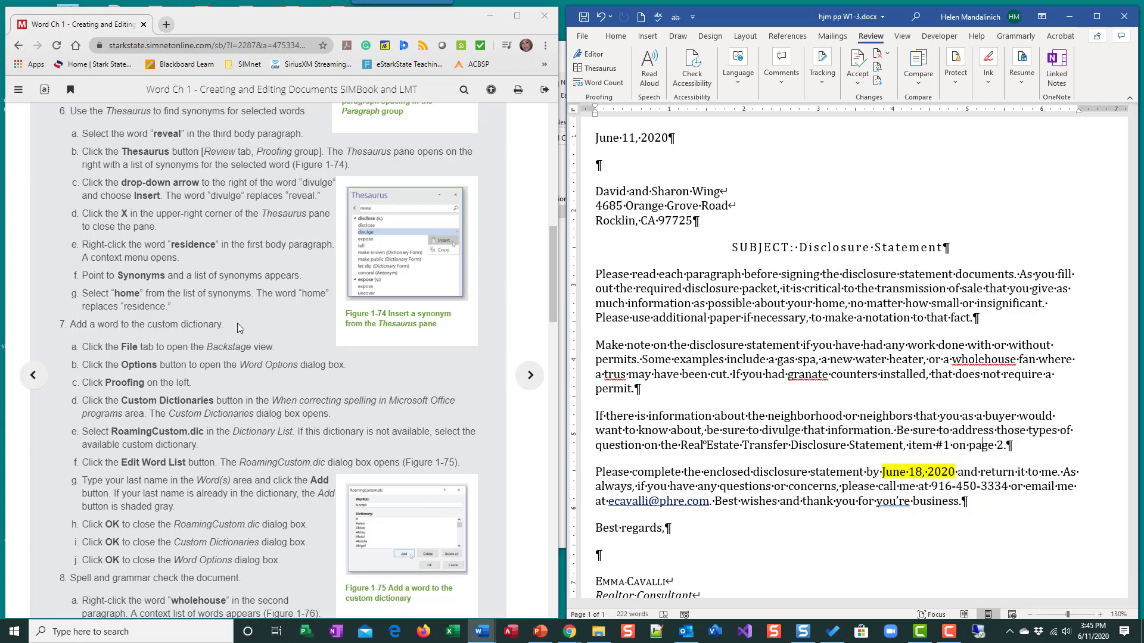
Open the word list of the RoamingCustom.dic custom dictionary for editing from the proofing options
{"action": "scroll", "coordinate": [238, 322], "scroll_direction": "down", "scroll_amount": 2}
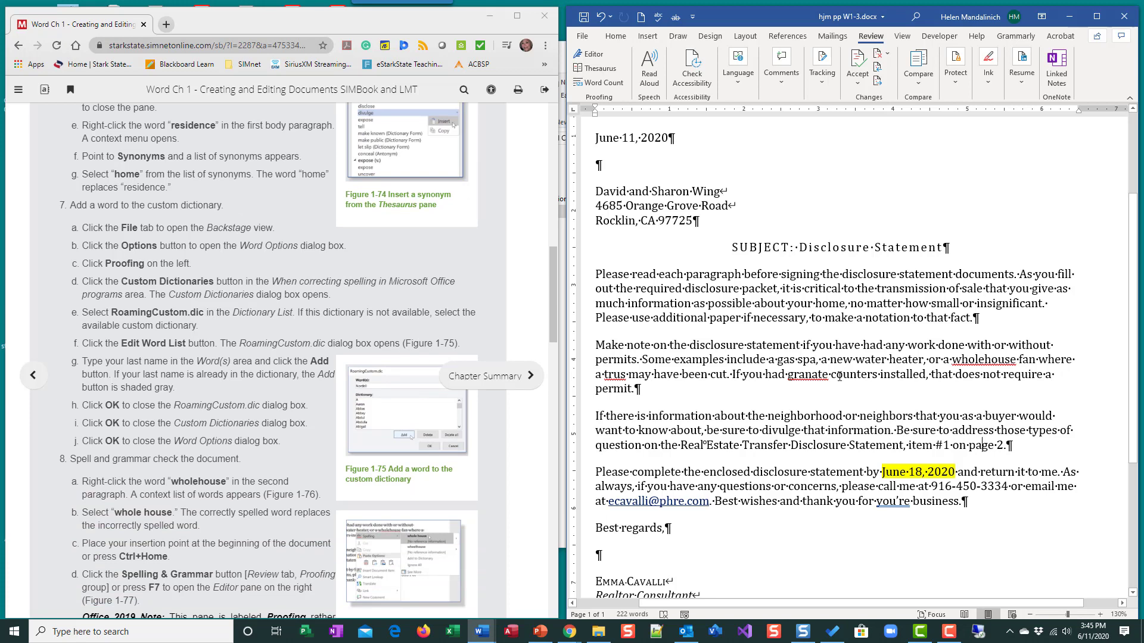
{"action": "scroll", "coordinate": [878, 485], "scroll_direction": "down", "scroll_amount": 2}
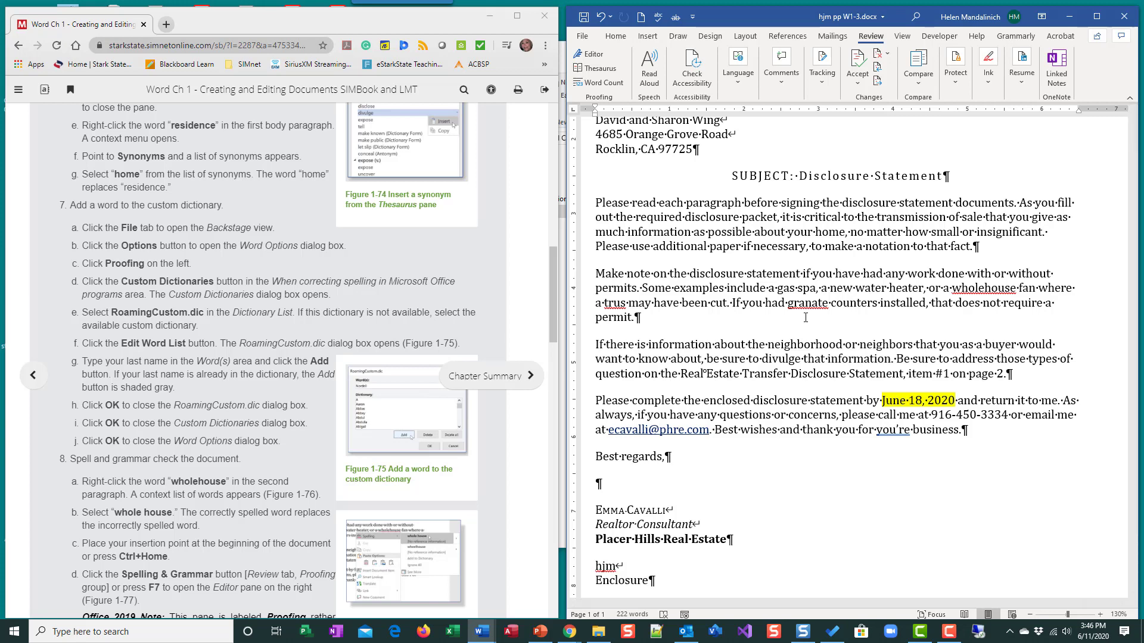
{"action": "left_click", "coordinate": [582, 36]}
{"action": "left_click", "coordinate": [608, 602]}
{"action": "left_click", "coordinate": [634, 171]}
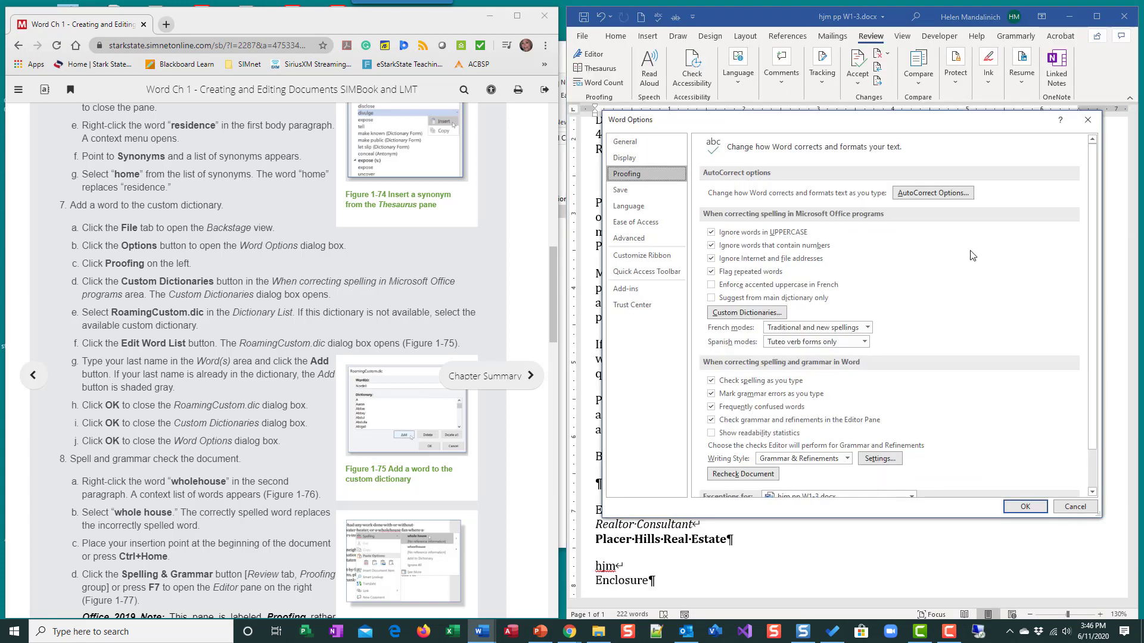
{"action": "left_click", "coordinate": [749, 314]}
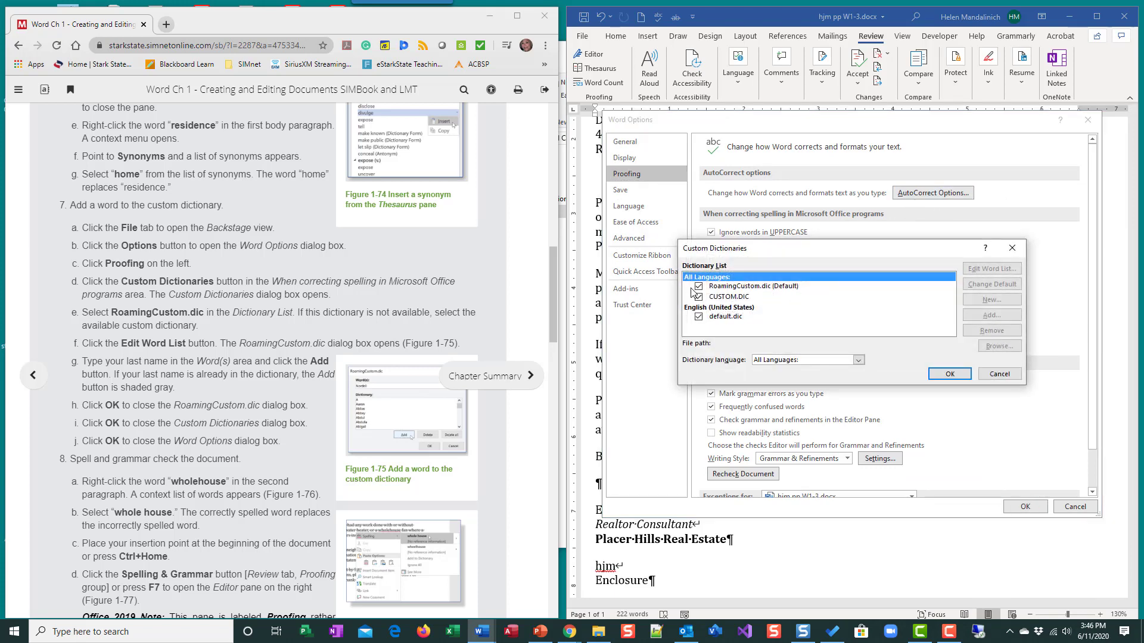
{"action": "left_click", "coordinate": [837, 287]}
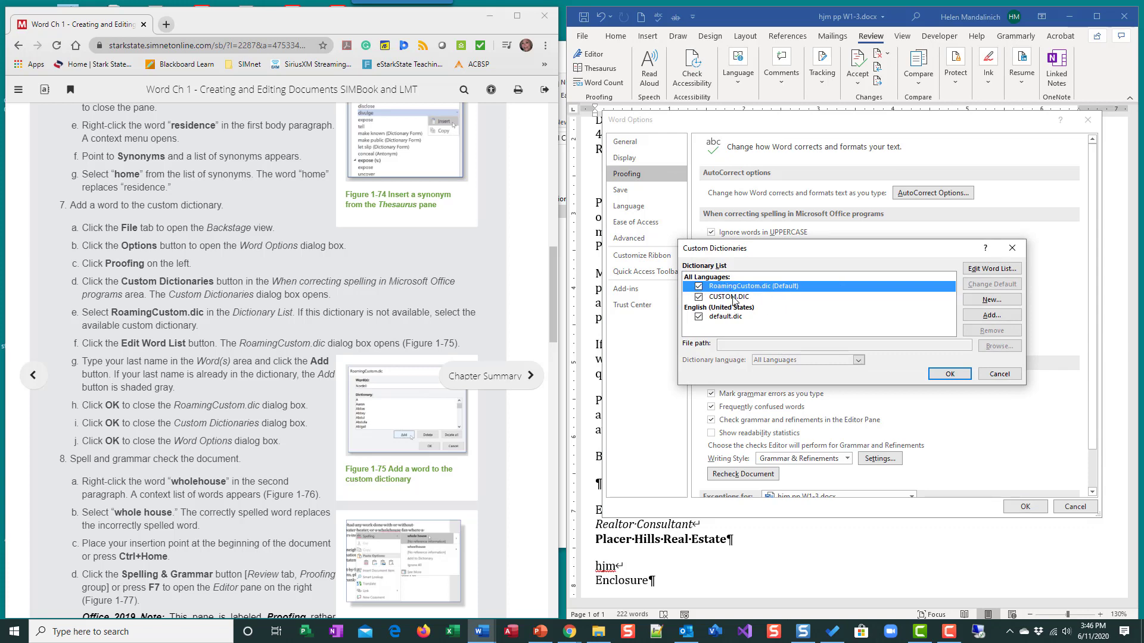
{"action": "left_click", "coordinate": [982, 271]}
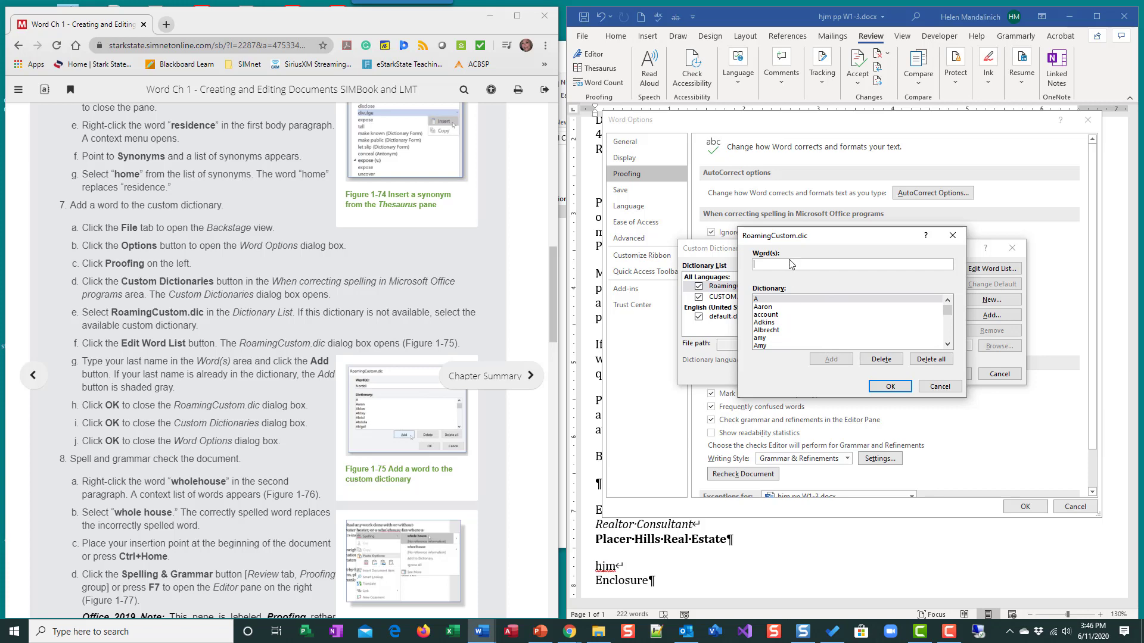
Add a last name to the RoamingCustom.dic word list, check the entries and accept all open option dialogs
{"action": "type", "text": "Pinka"}
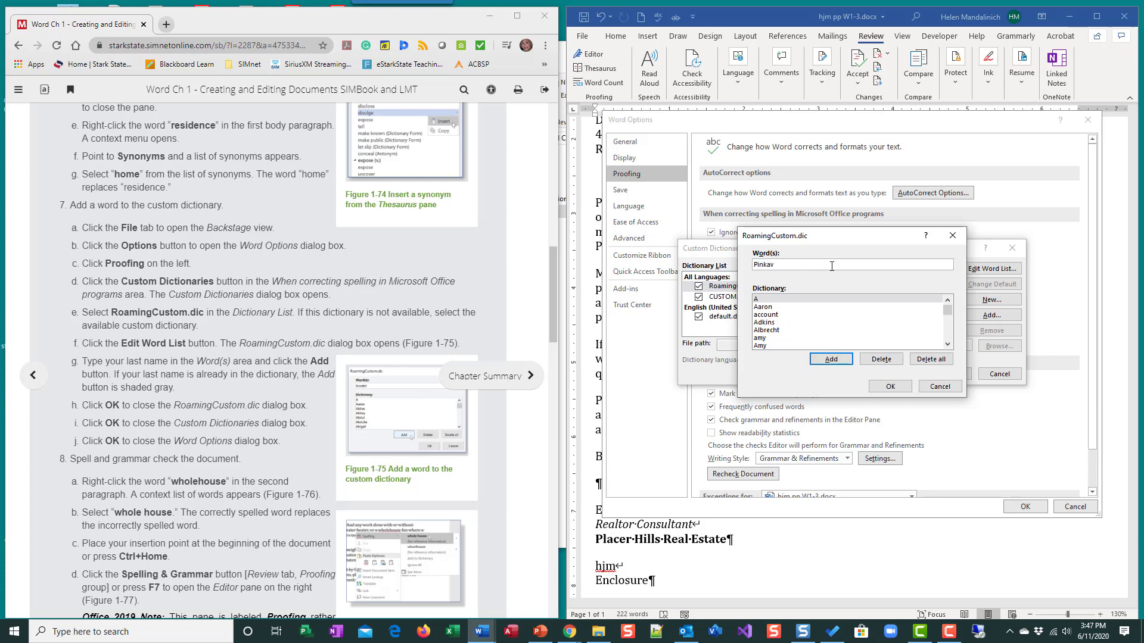
{"action": "type", "text": "va"}
{"action": "left_click", "coordinate": [830, 360]}
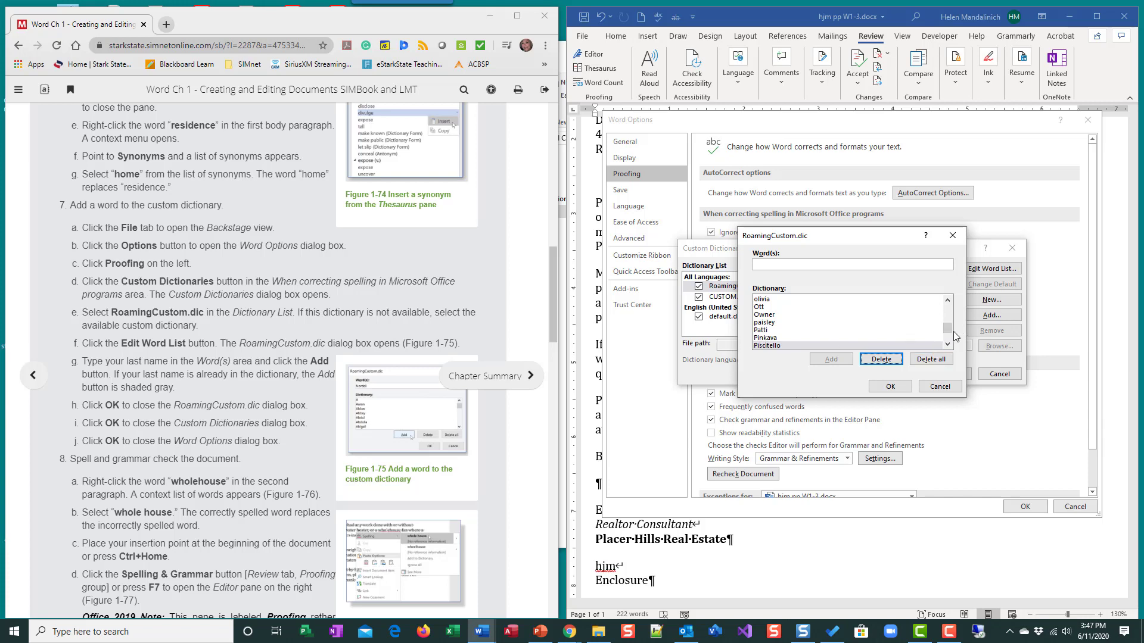
{"action": "left_click_drag", "start_coordinate": [951, 332], "coordinate": [952, 325]}
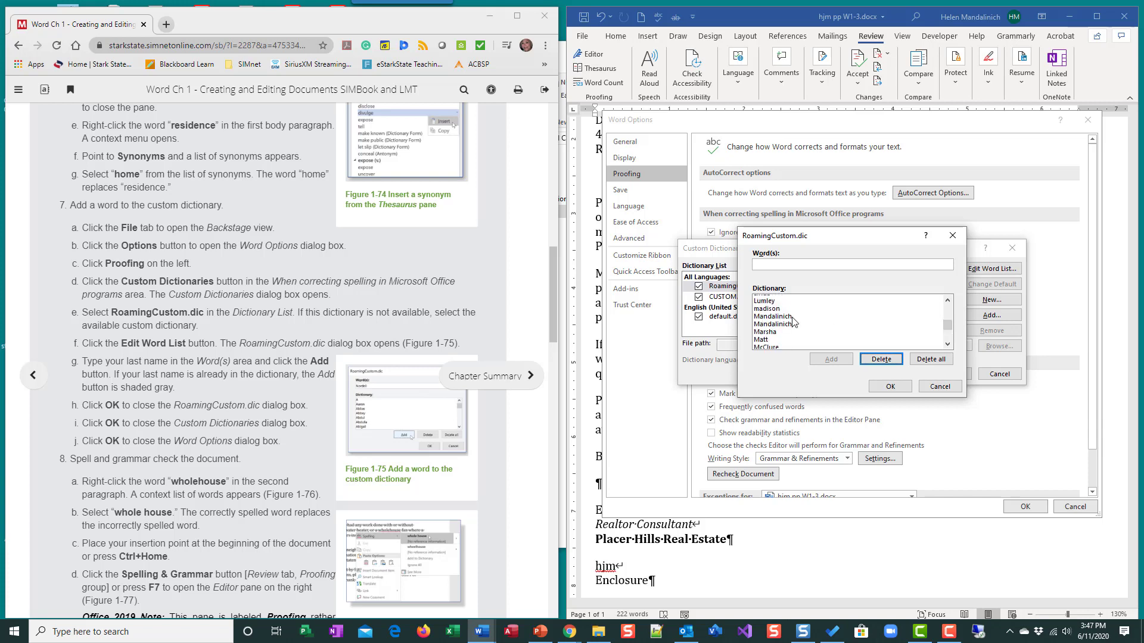
{"action": "left_click", "coordinate": [889, 387]}
{"action": "left_click", "coordinate": [963, 375]}
{"action": "left_click", "coordinate": [1025, 506]}
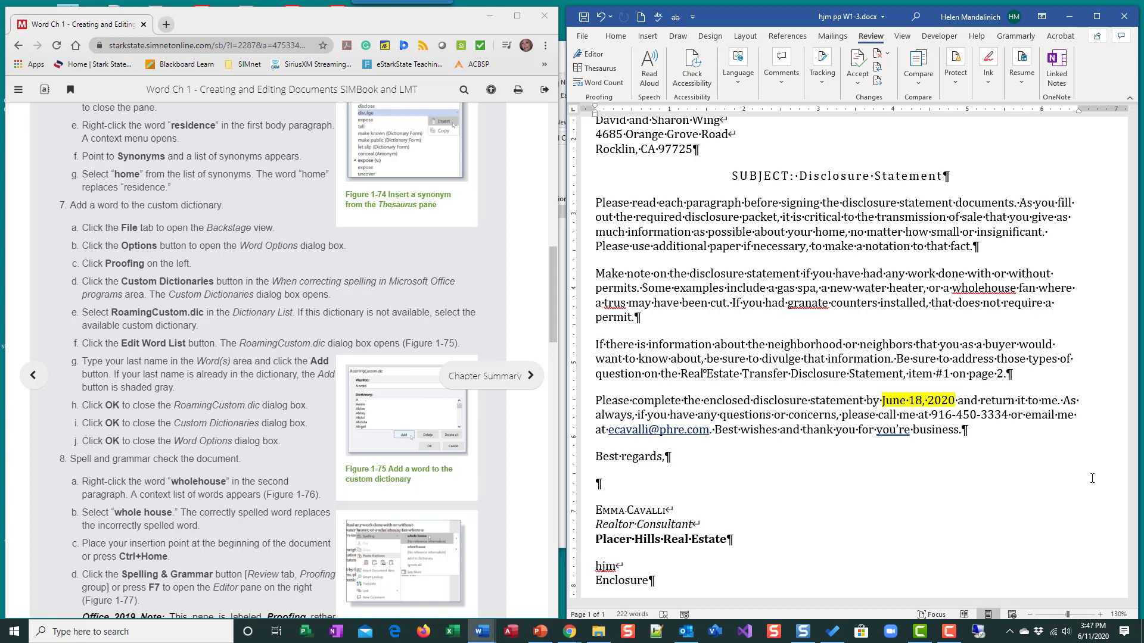
Correct the misspelled "wholehouse" in the second body paragraph to the suggestion "whole house"
{"action": "scroll", "coordinate": [181, 325], "scroll_direction": "down", "scroll_amount": 3}
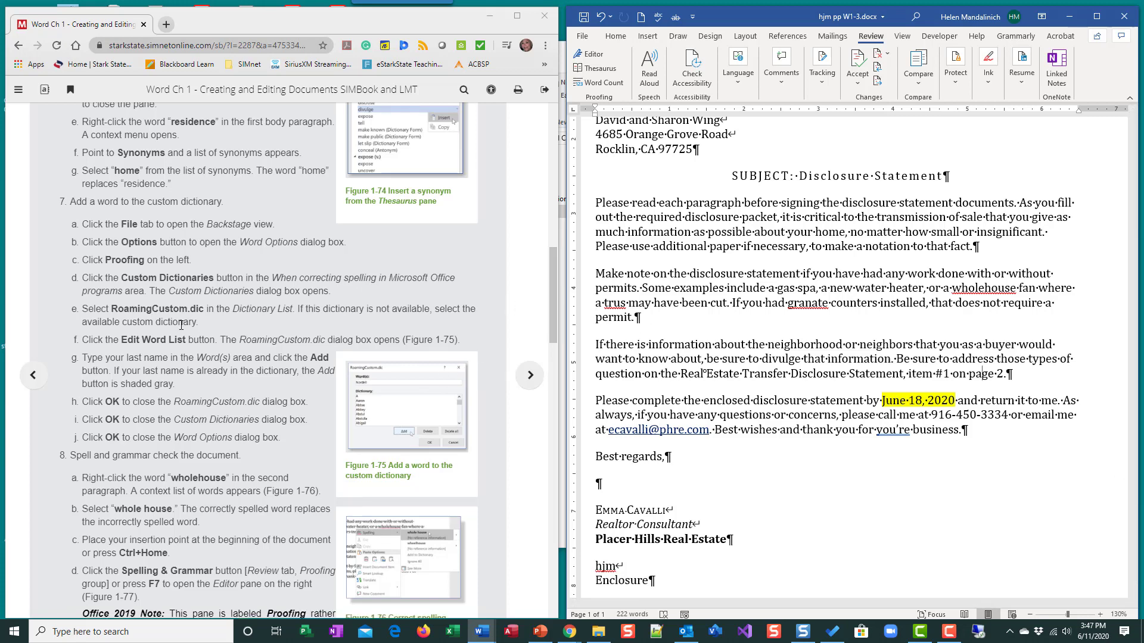
{"action": "scroll", "coordinate": [115, 230], "scroll_direction": "down", "scroll_amount": 2}
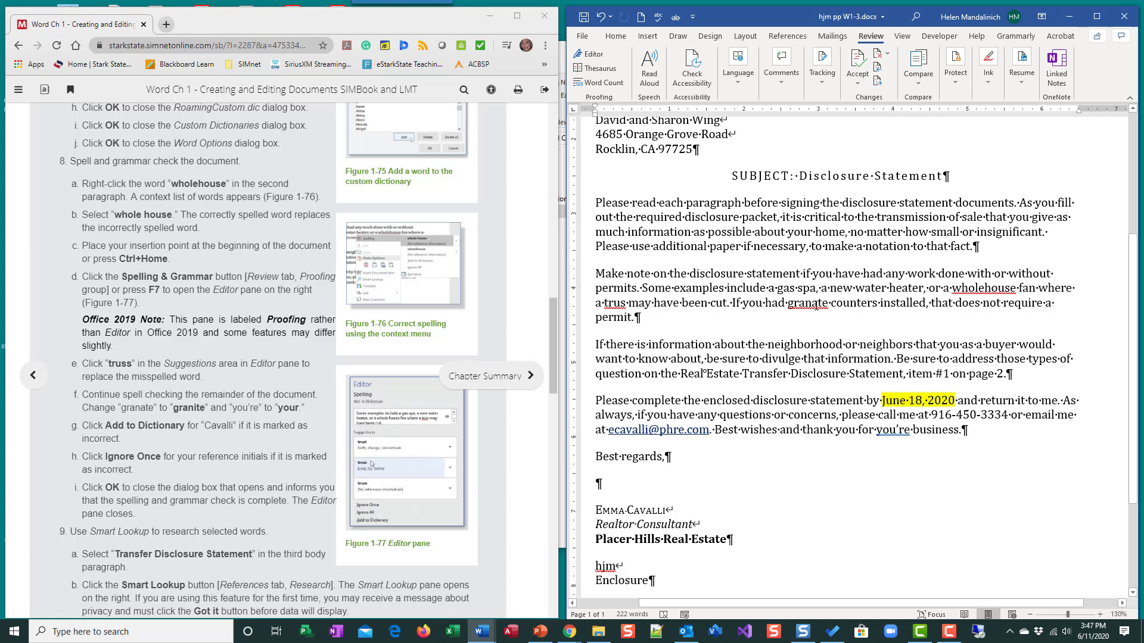
{"action": "right_click", "coordinate": [979, 288]}
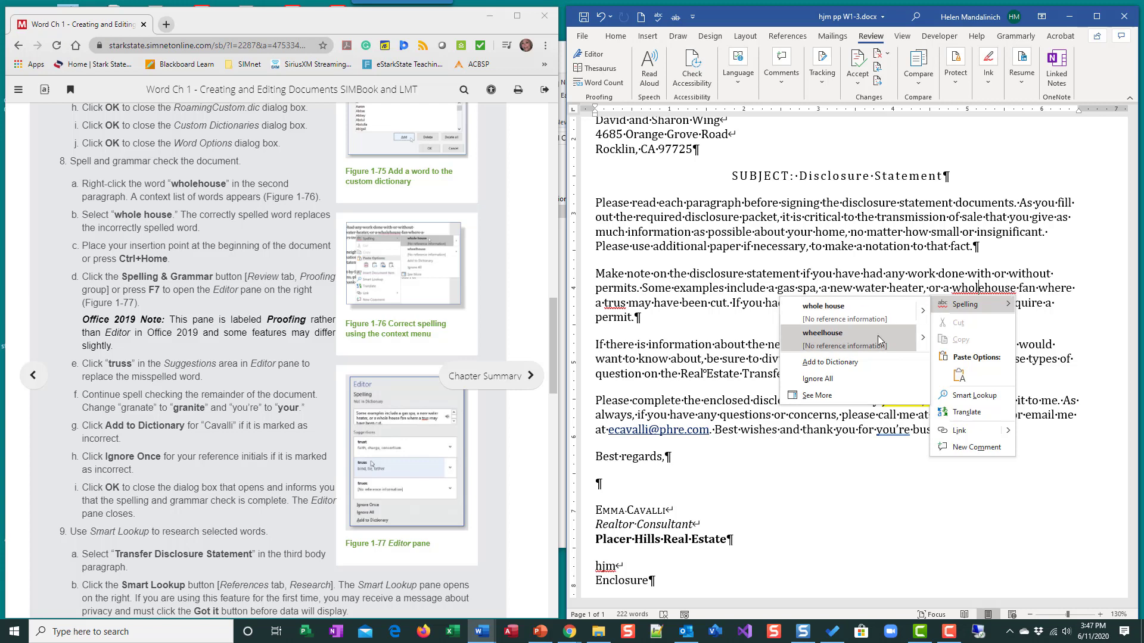
{"action": "left_click", "coordinate": [831, 310]}
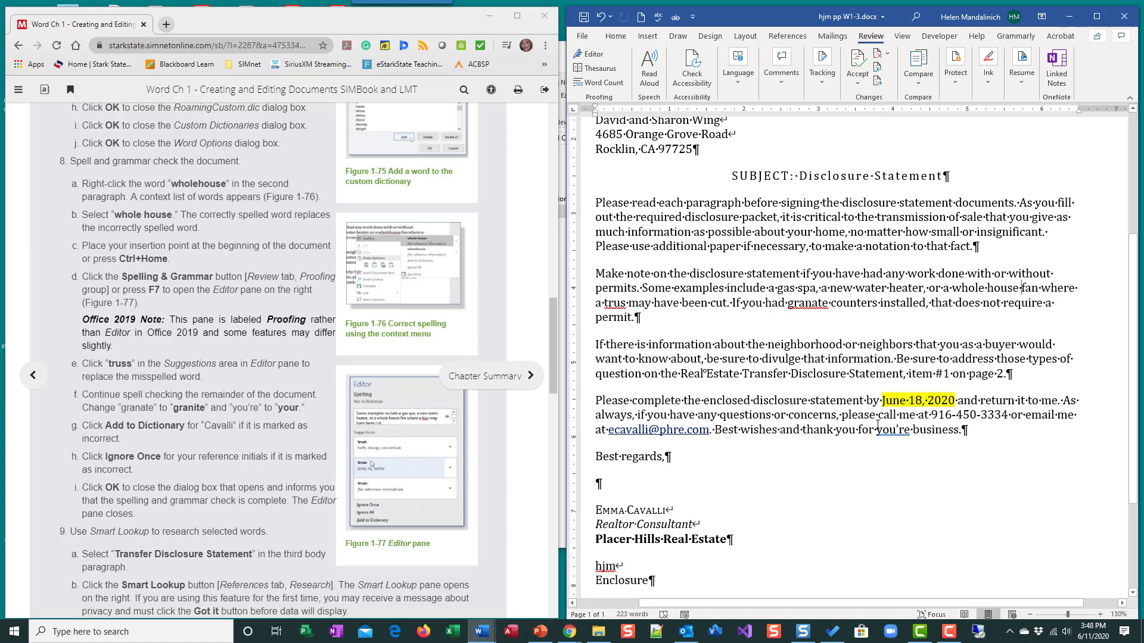
Start the Editor's spelling and grammar check from the beginning of the letter
{"action": "scroll", "coordinate": [877, 425], "scroll_direction": "up", "scroll_amount": 5}
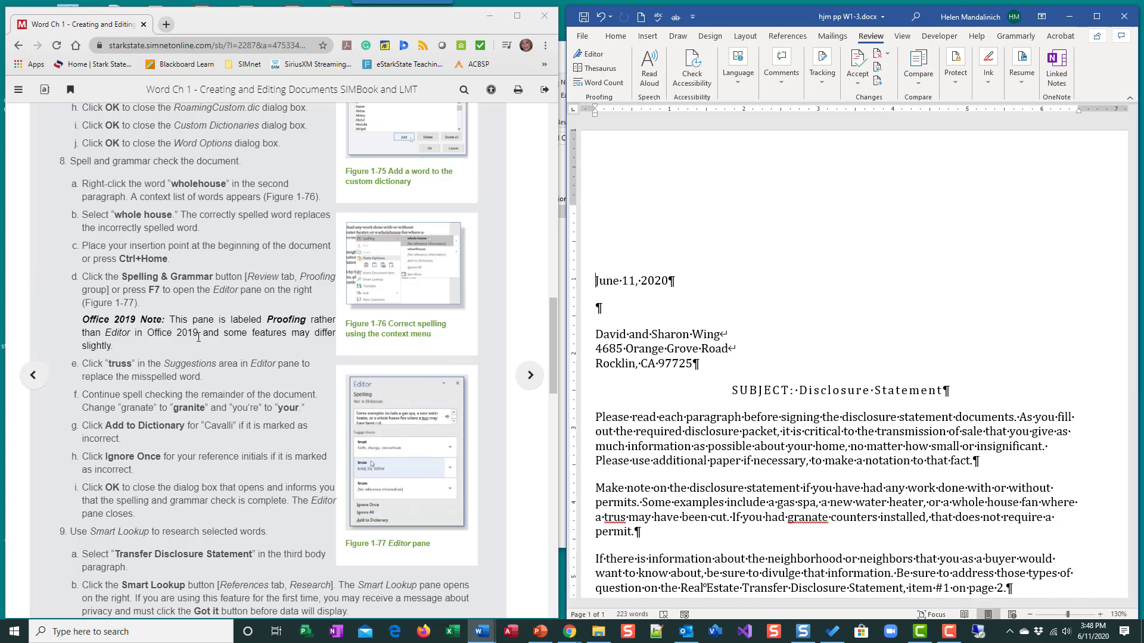
{"action": "scroll", "coordinate": [202, 334], "scroll_direction": "down", "scroll_amount": 1}
{"action": "scroll", "coordinate": [202, 334], "scroll_direction": "up", "scroll_amount": 1}
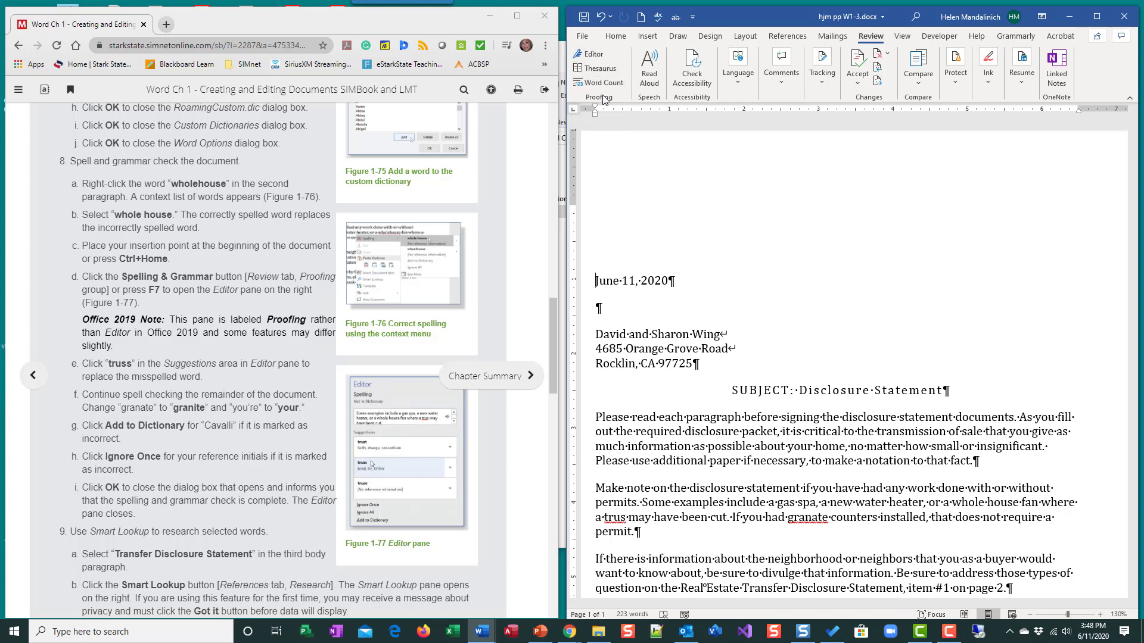
{"action": "left_click", "coordinate": [595, 56]}
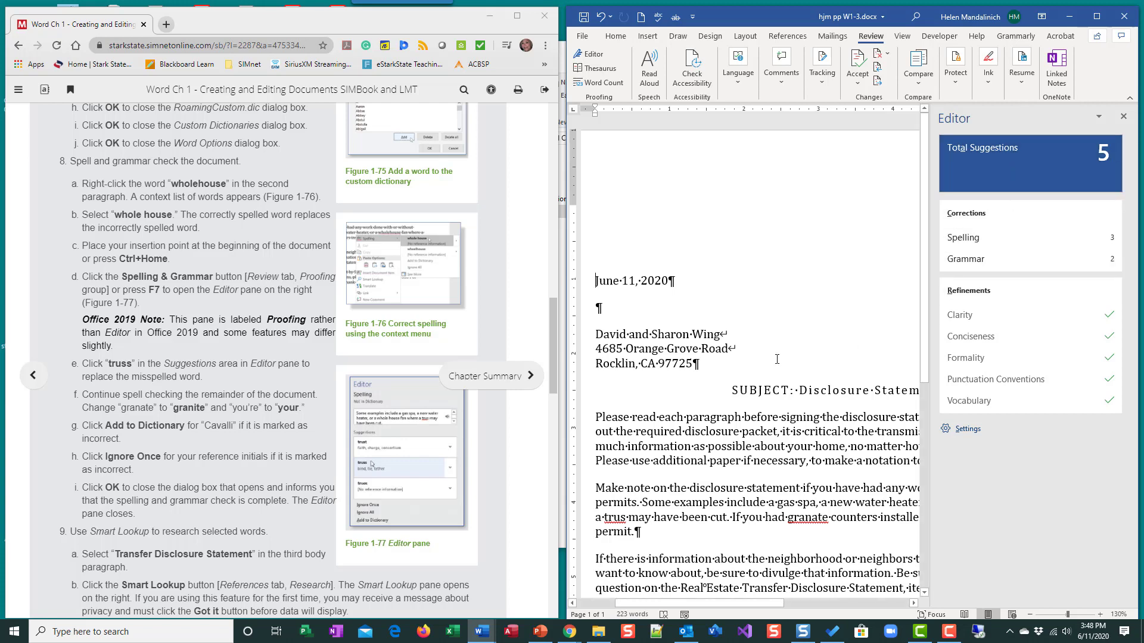
{"action": "scroll", "coordinate": [777, 359], "scroll_direction": "down", "scroll_amount": 5}
{"action": "scroll", "coordinate": [776, 359], "scroll_direction": "up", "scroll_amount": 5}
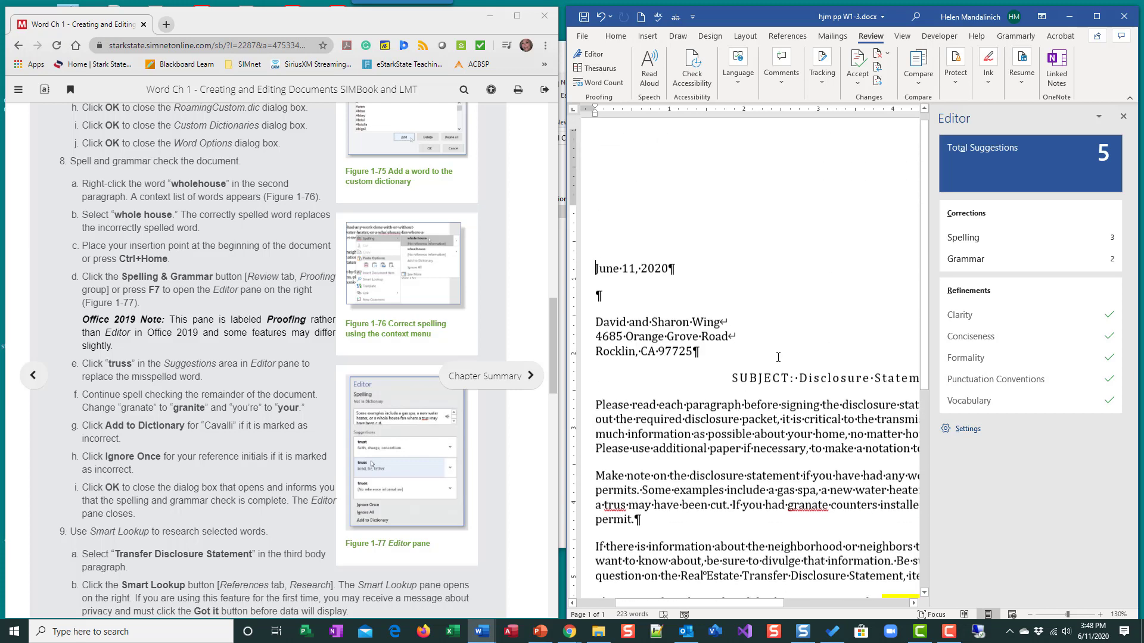
Review the spelling suggestions, correcting "trus" to "truss" and "granate" to "granite" and ignoring the reference initials once
{"action": "left_click", "coordinate": [990, 241]}
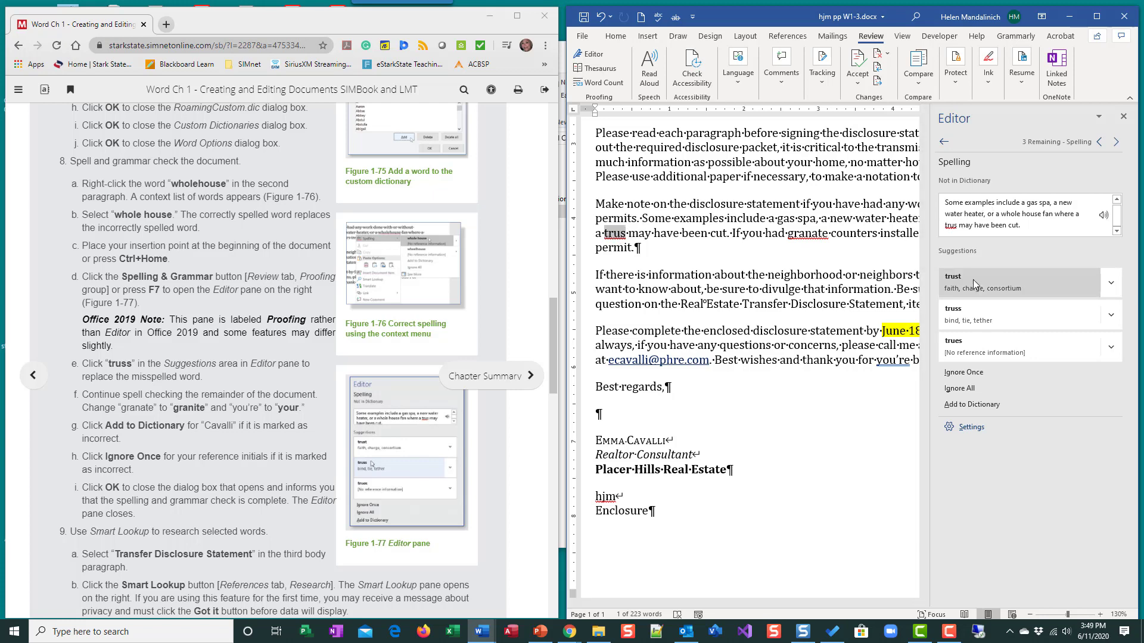
{"action": "left_click", "coordinate": [971, 315]}
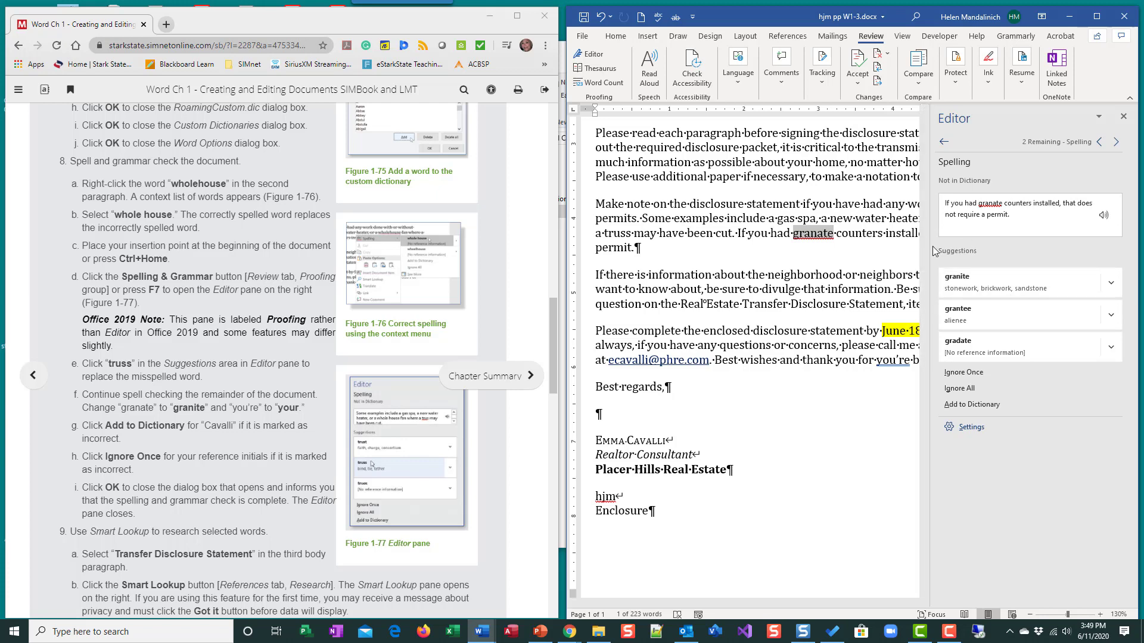
{"action": "left_click", "coordinate": [1012, 280]}
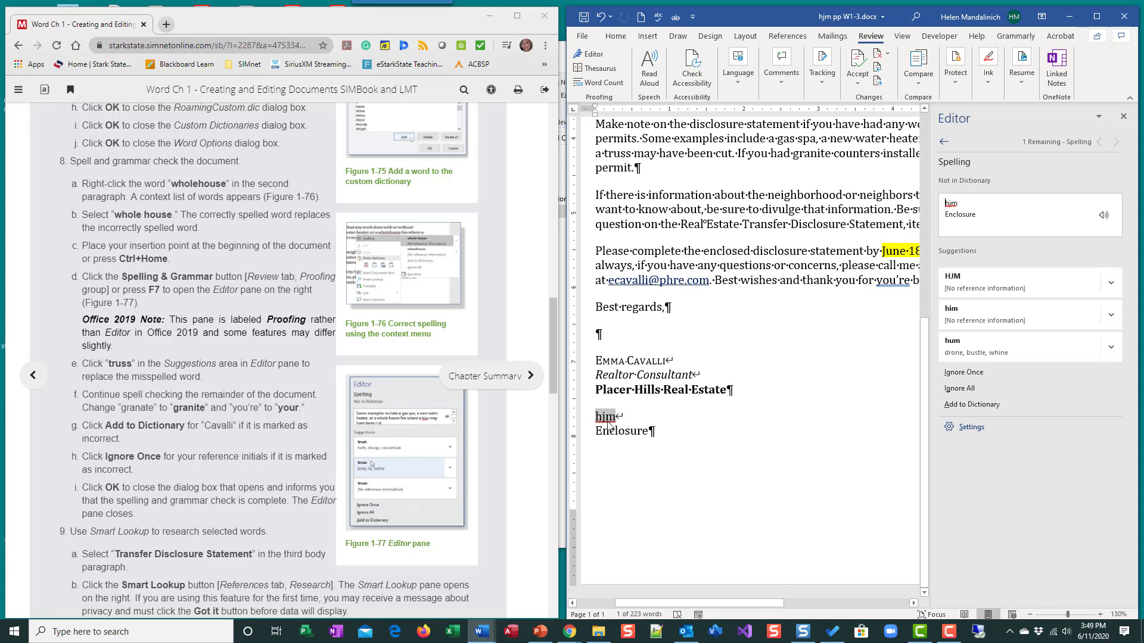
{"action": "left_click", "coordinate": [984, 373]}
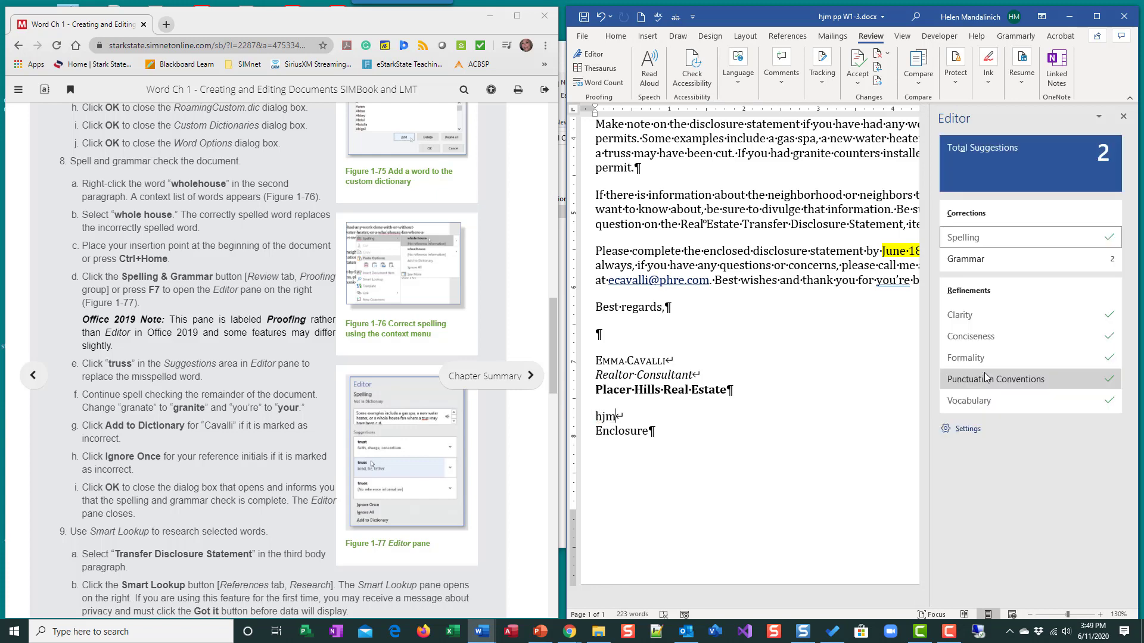
Correct the grammar error "you're" to "your" in the last body paragraph and close the finished Editor check
{"action": "left_click", "coordinate": [1036, 258]}
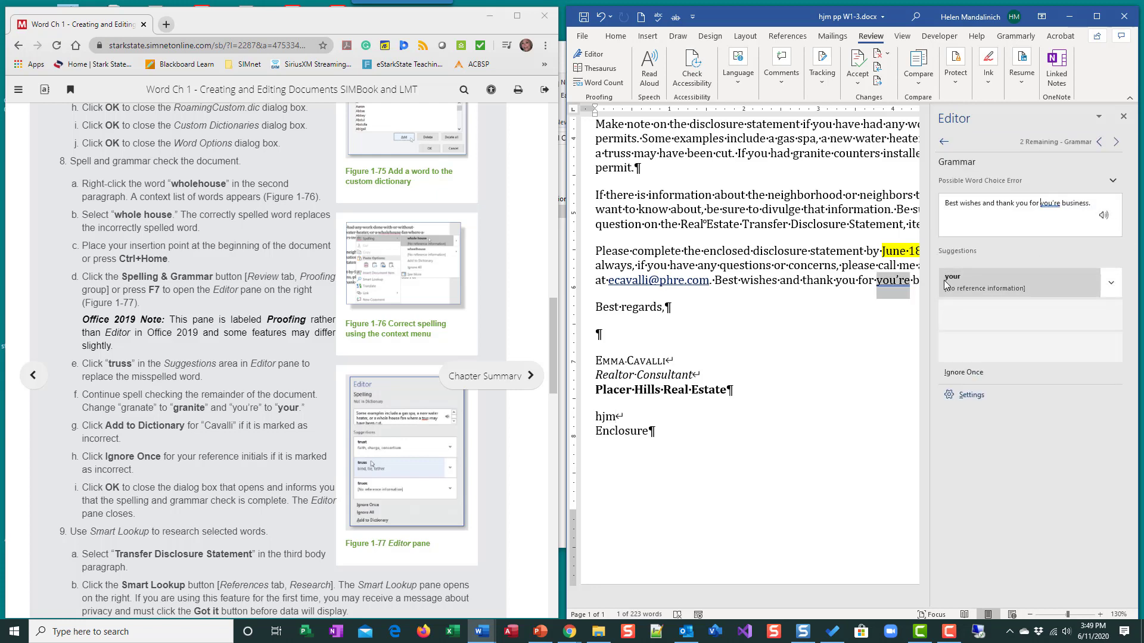
{"action": "left_click", "coordinate": [956, 280]}
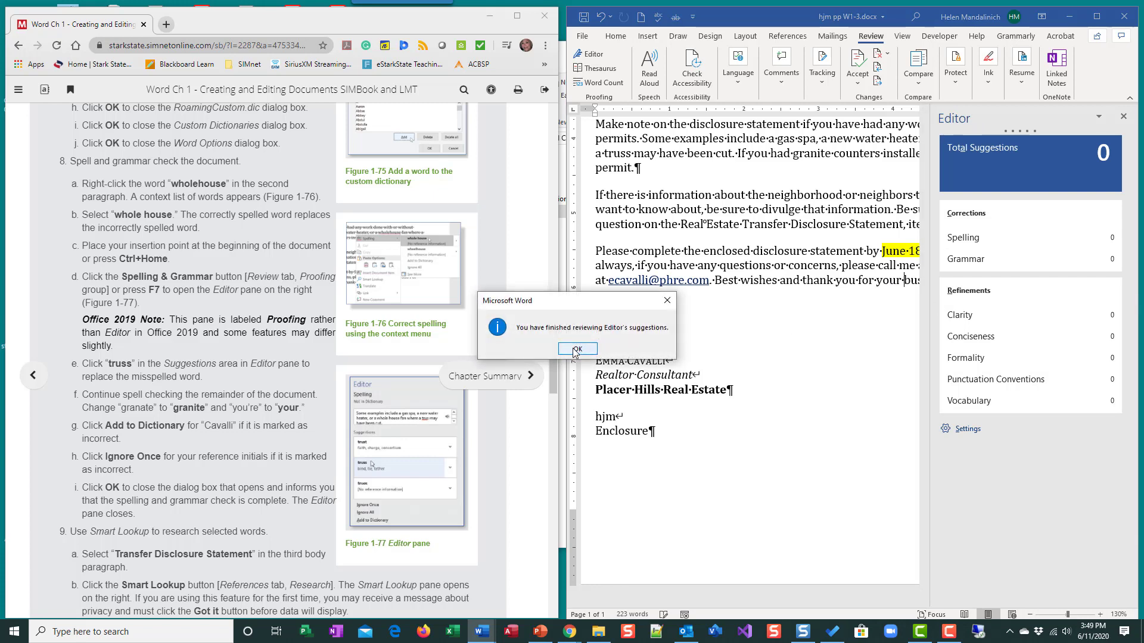
{"action": "left_click", "coordinate": [577, 349]}
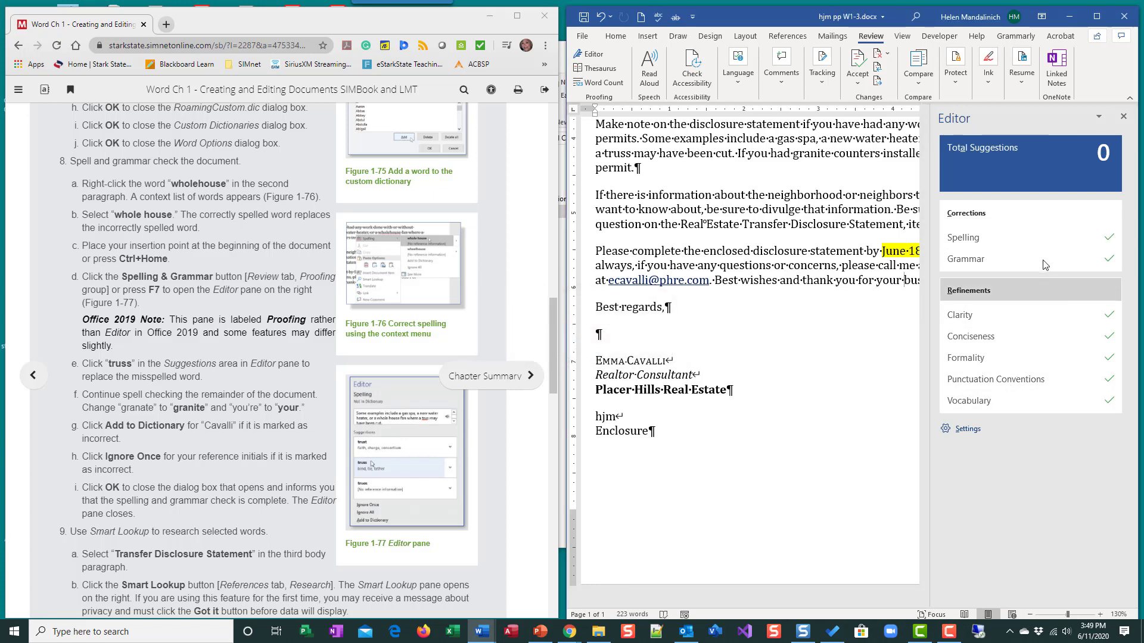
{"action": "left_click", "coordinate": [1123, 118]}
Review the corrected letter, and read the exercise instructions on Smart Lookup, document properties and Read Aloud
{"action": "scroll", "coordinate": [880, 405], "scroll_direction": "up", "scroll_amount": 3}
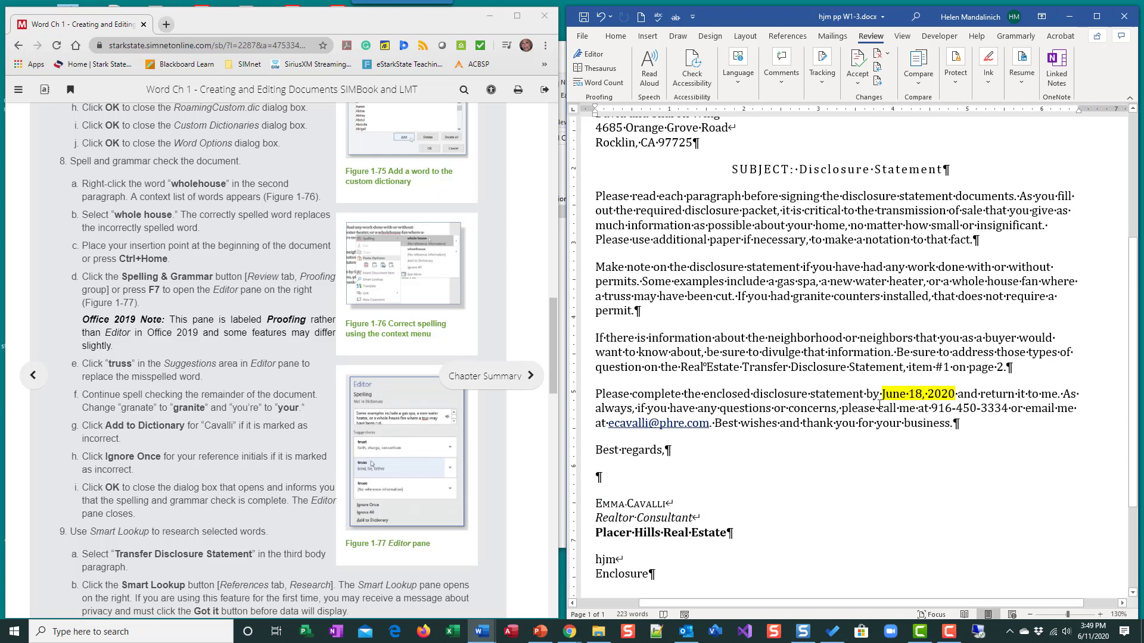
{"action": "scroll", "coordinate": [879, 405], "scroll_direction": "up", "scroll_amount": 2}
{"action": "scroll", "coordinate": [880, 405], "scroll_direction": "down", "scroll_amount": 4}
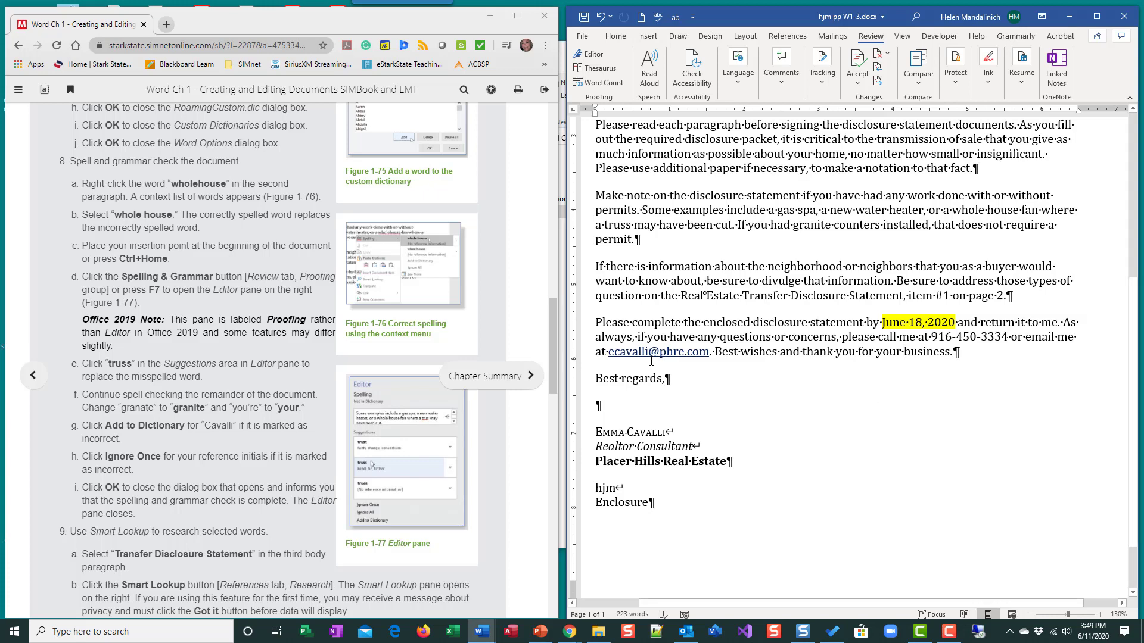
{"action": "scroll", "coordinate": [215, 398], "scroll_direction": "down", "scroll_amount": 3}
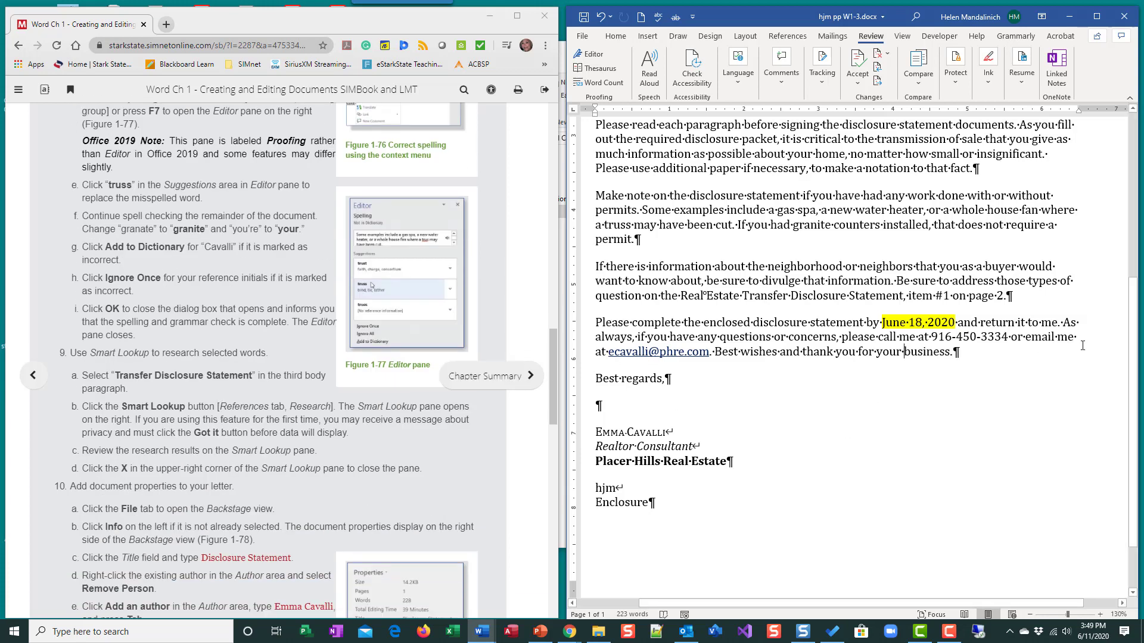
{"action": "scroll", "coordinate": [169, 372], "scroll_direction": "down", "scroll_amount": 2}
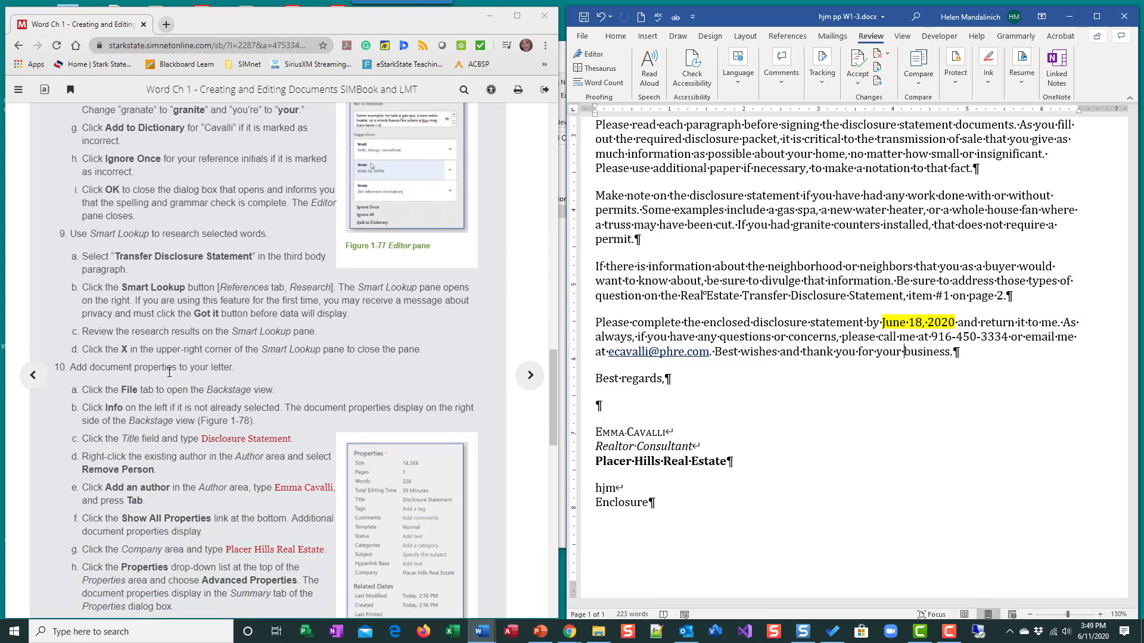
{"action": "scroll", "coordinate": [169, 371], "scroll_direction": "down", "scroll_amount": 1}
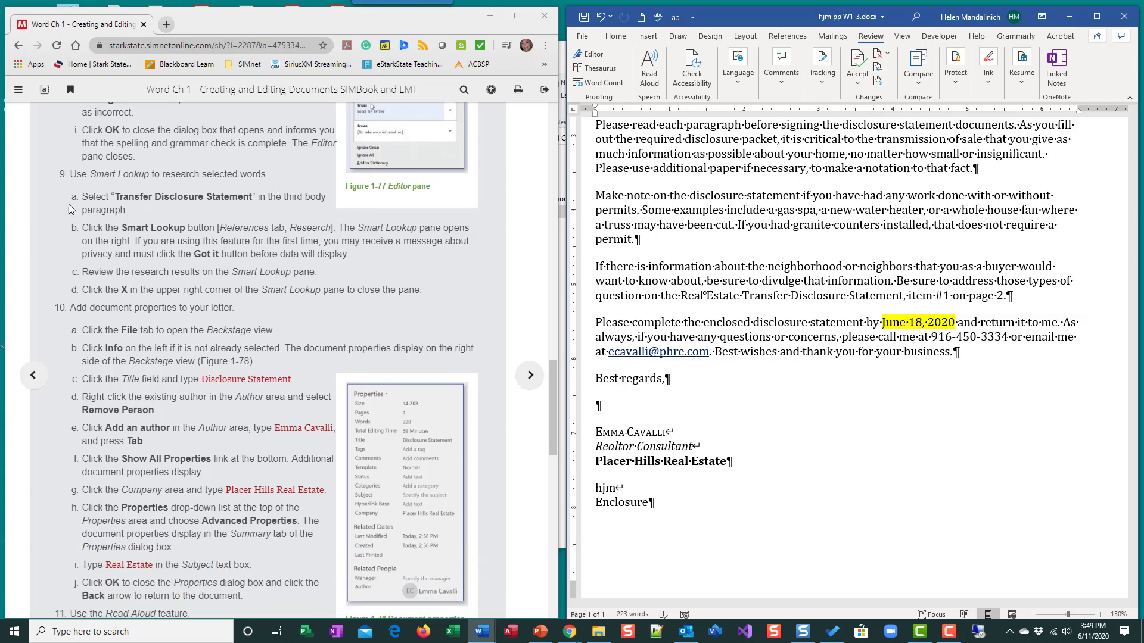
{"action": "scroll", "coordinate": [247, 339], "scroll_direction": "down", "scroll_amount": 2}
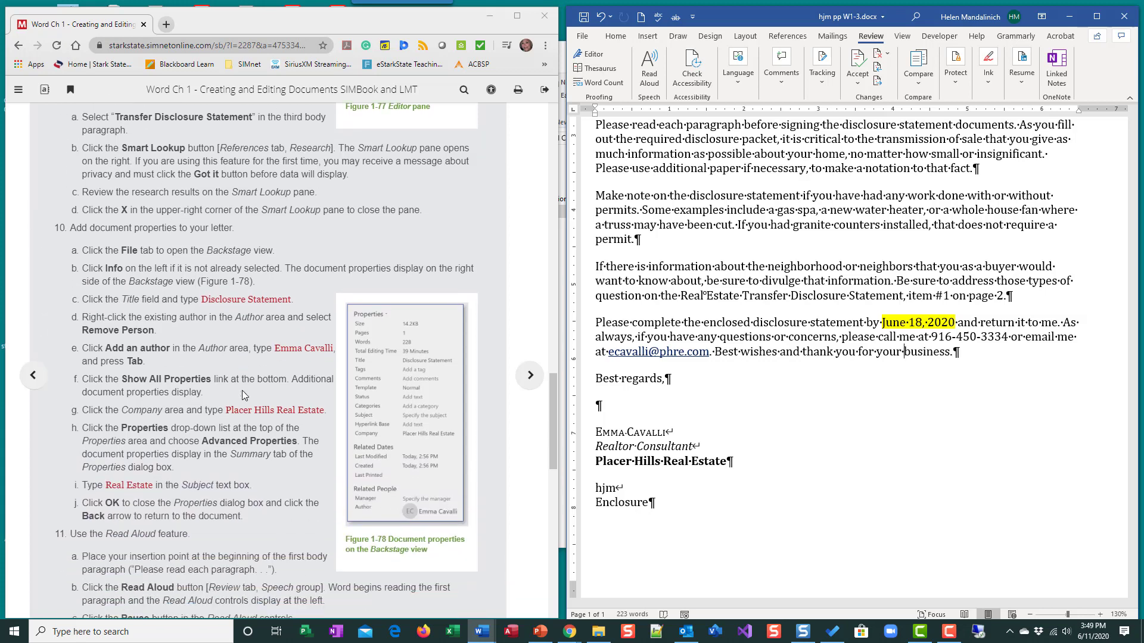
{"action": "scroll", "coordinate": [244, 389], "scroll_direction": "down", "scroll_amount": 1}
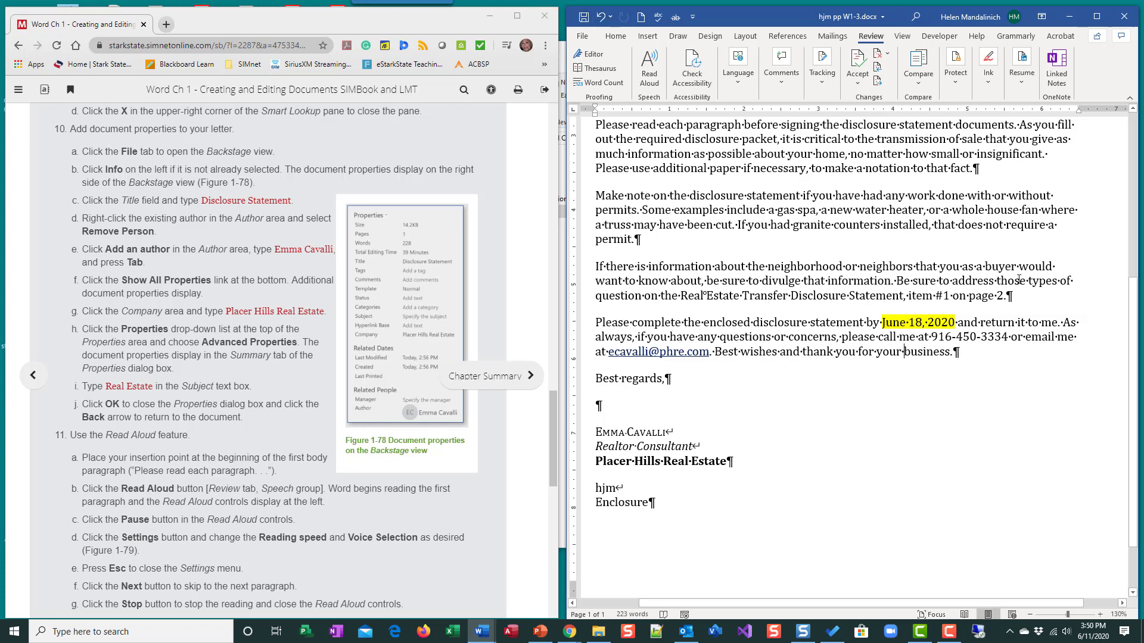
Save the letter and set its Title document property to "Disclosure Statement" with all properties shown
{"action": "key", "text": "ctrl+s"}
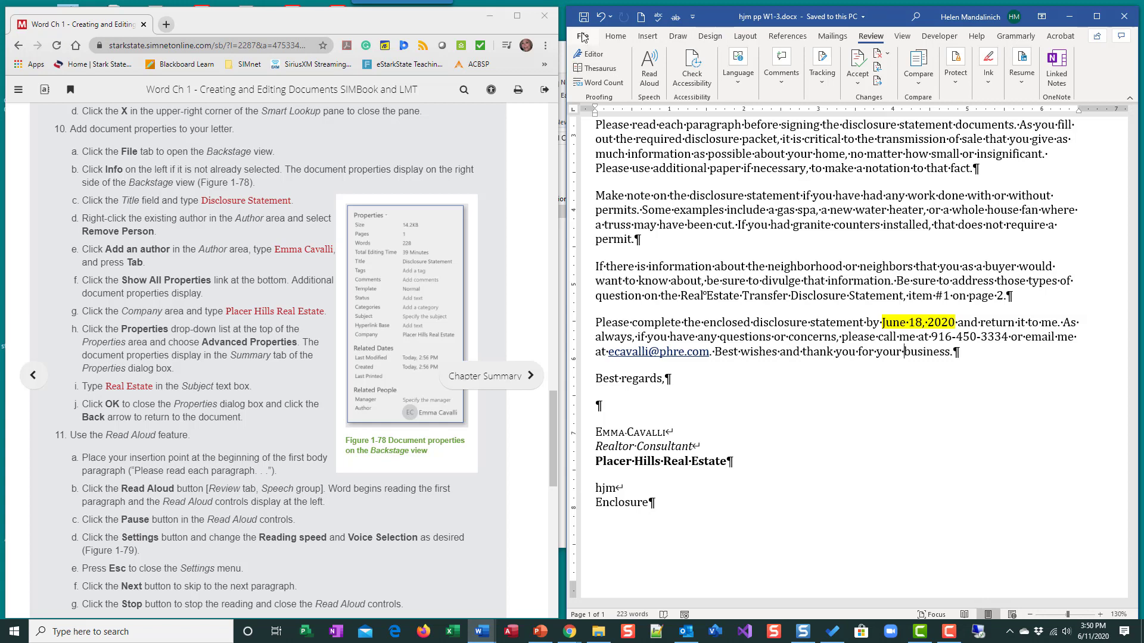
{"action": "left_click", "coordinate": [582, 37]}
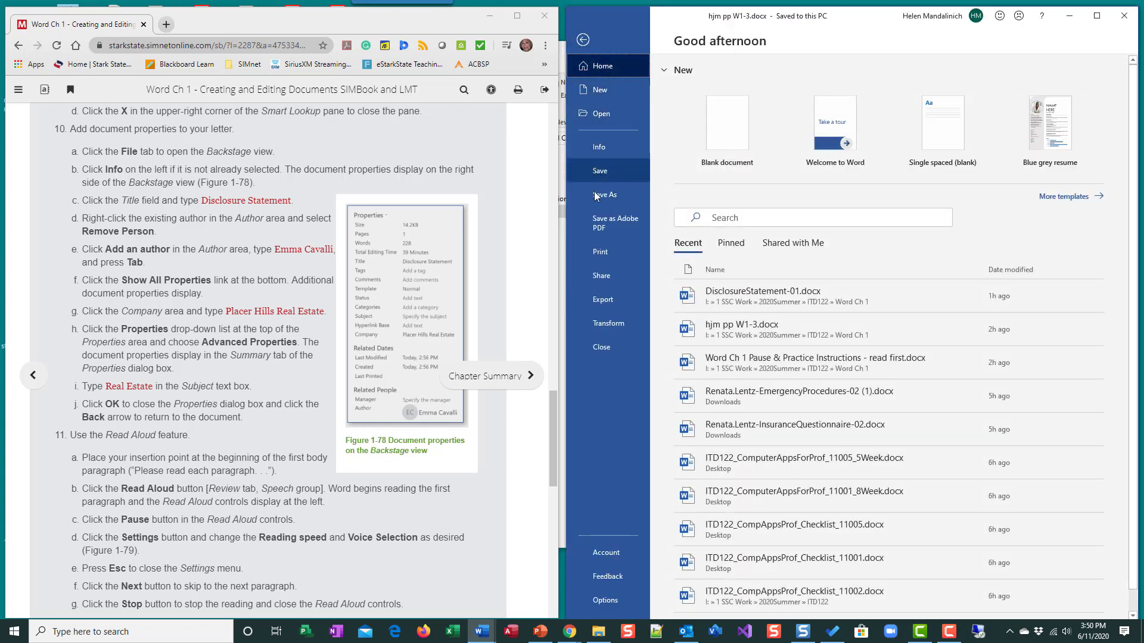
{"action": "left_click", "coordinate": [602, 147]}
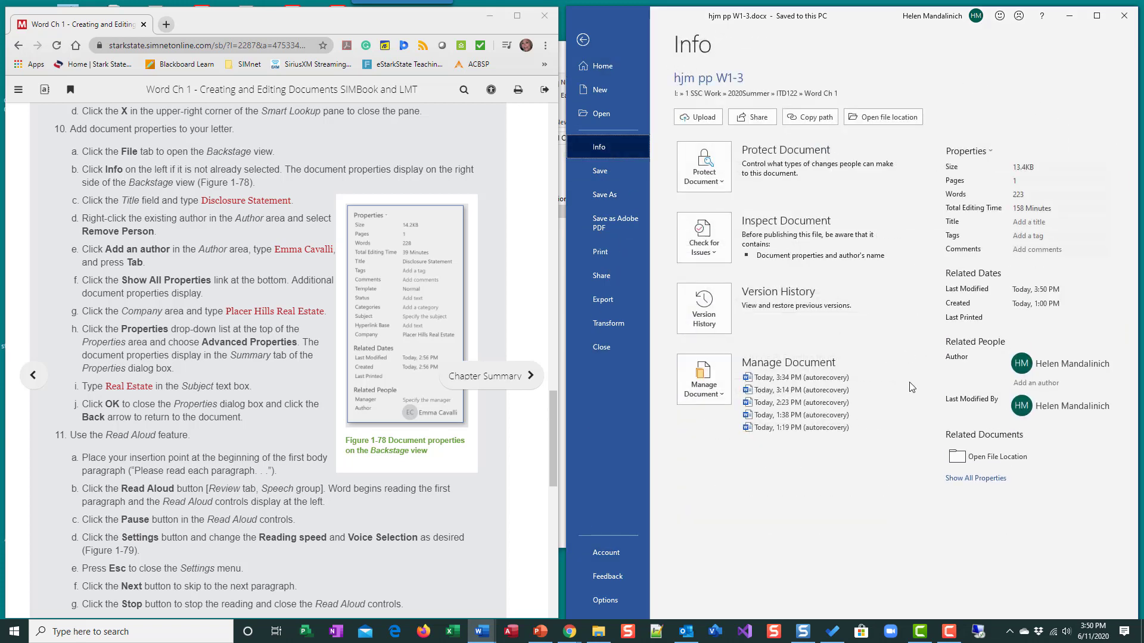
{"action": "left_click", "coordinate": [968, 479]}
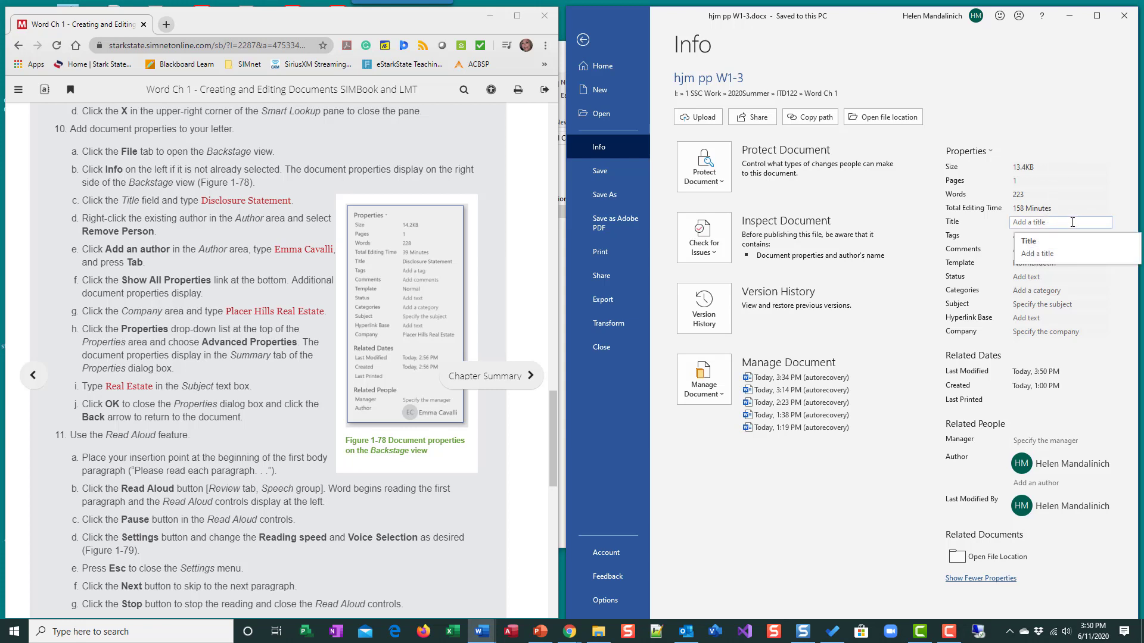
{"action": "left_click", "coordinate": [1035, 223]}
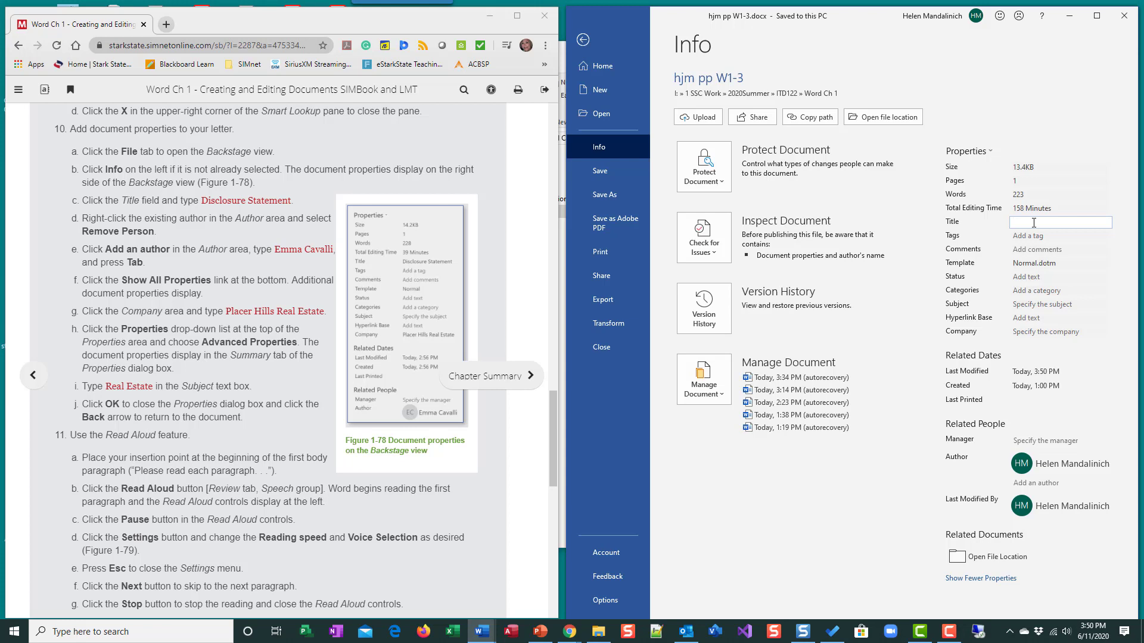
{"action": "type", "text": "Di"}
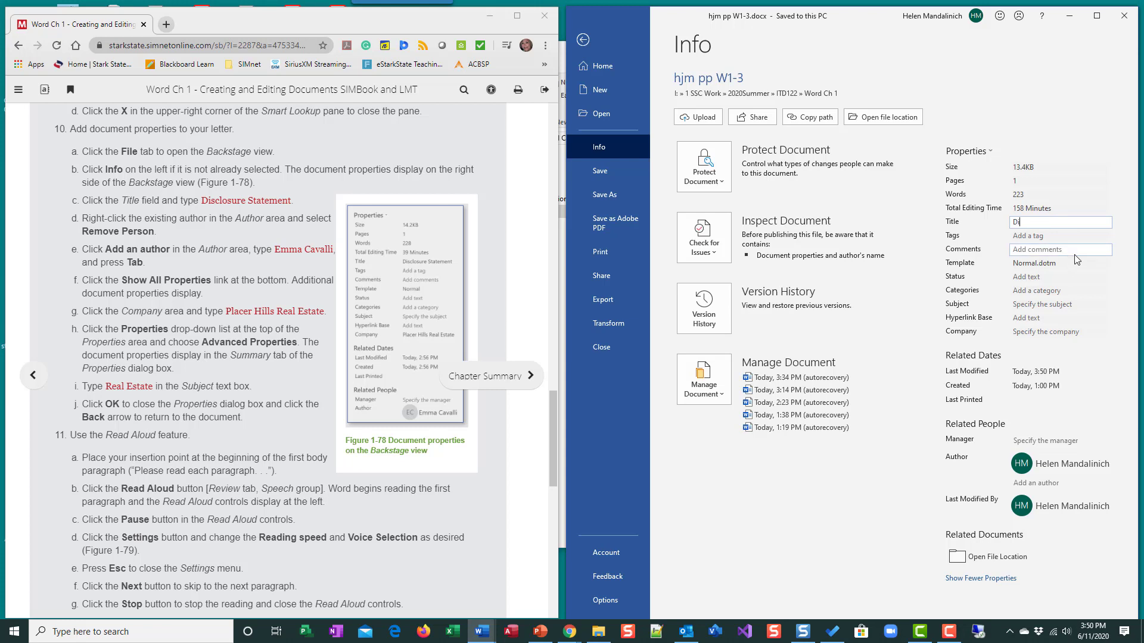
{"action": "type", "text": "sclosuere Statement"}
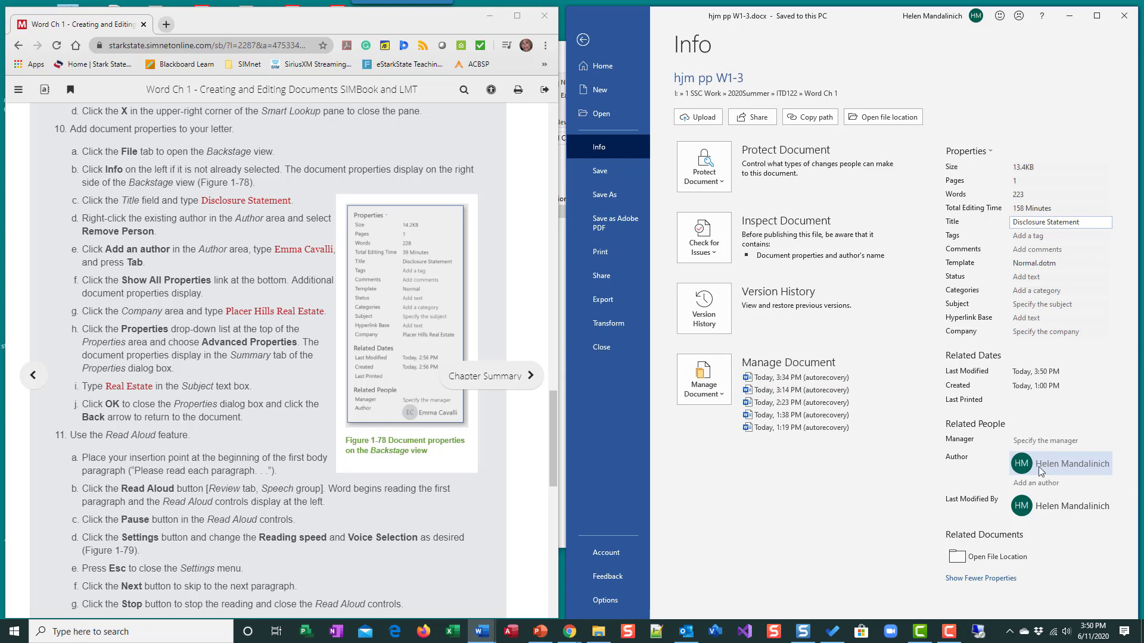
Remove the existing author from the document properties and enter the realtor's full name as the author
{"action": "mouse_move", "coordinate": [1098, 464]}
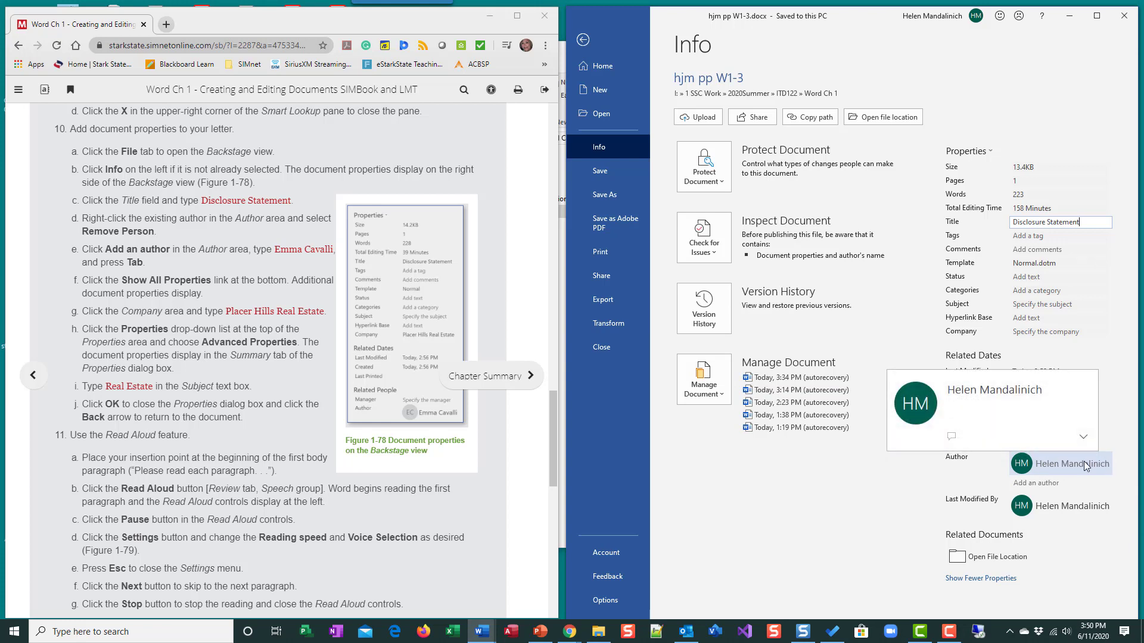
{"action": "right_click", "coordinate": [1085, 467]}
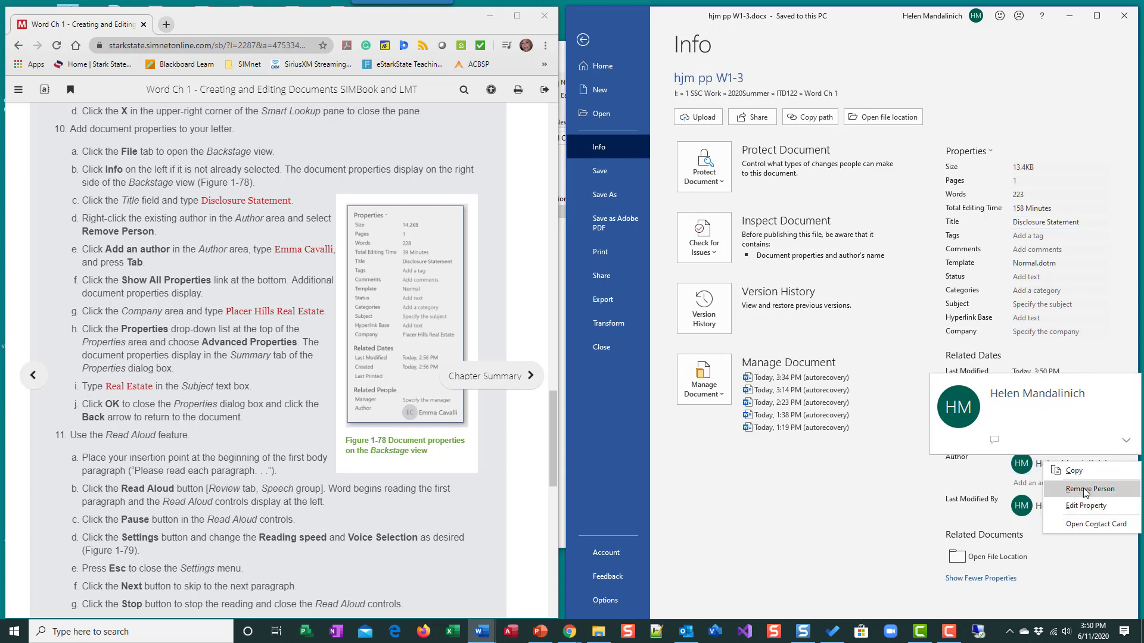
{"action": "left_click", "coordinate": [1085, 486]}
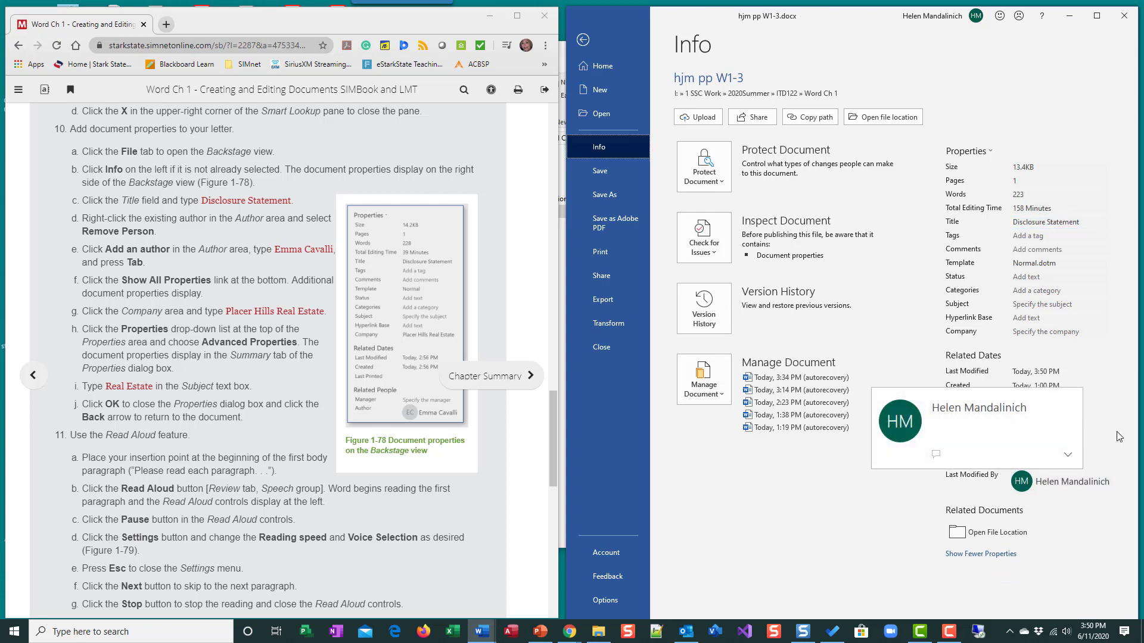
{"action": "left_click", "coordinate": [1027, 463]}
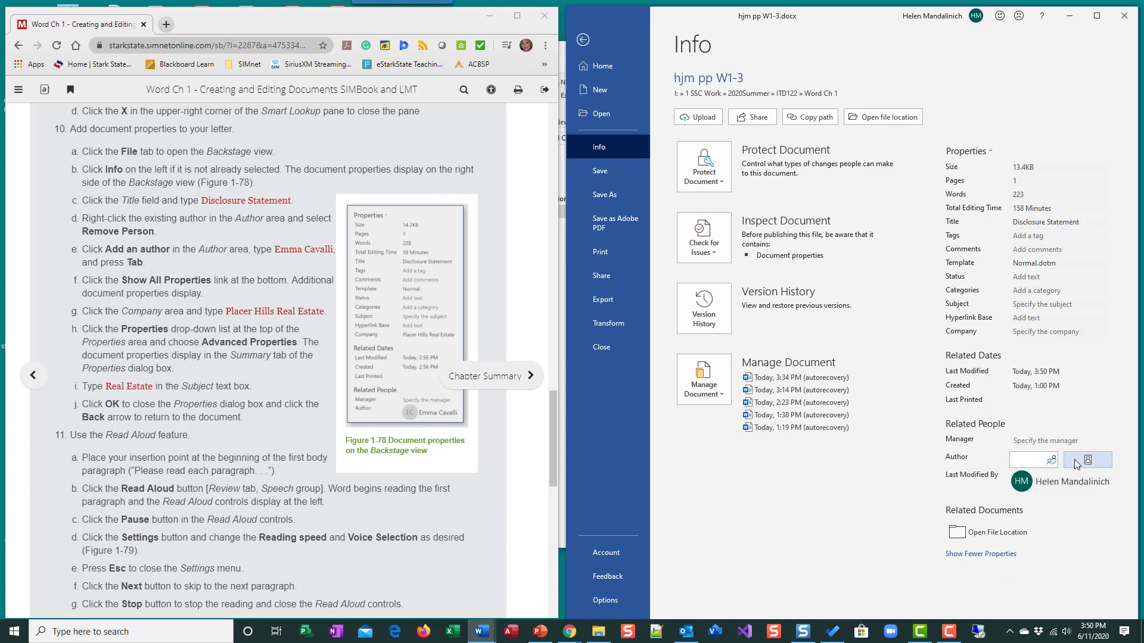
{"action": "type", "text": "Emma C"}
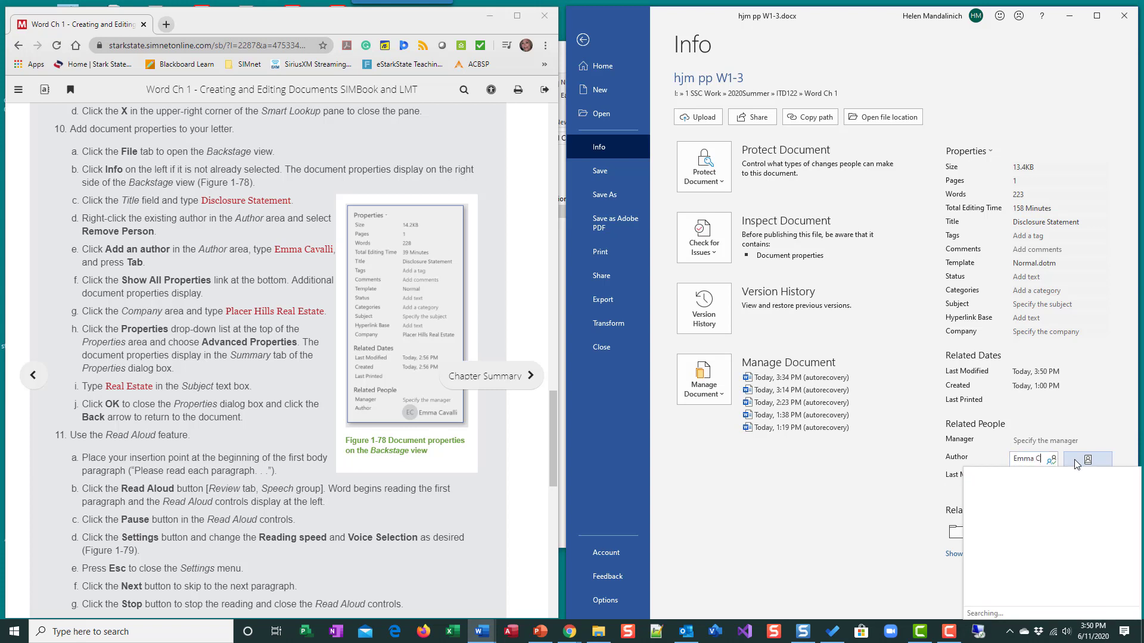
{"action": "type", "text": "avalli"}
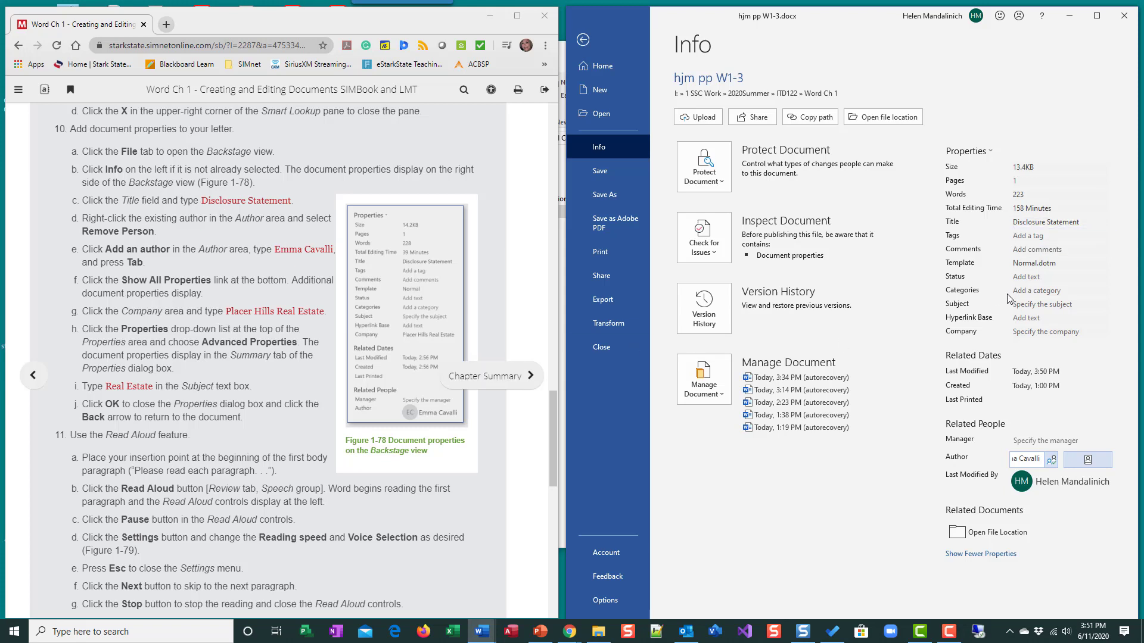
Set the Company document property to "Placer Hills Real Estate"
{"action": "left_click", "coordinate": [1023, 334]}
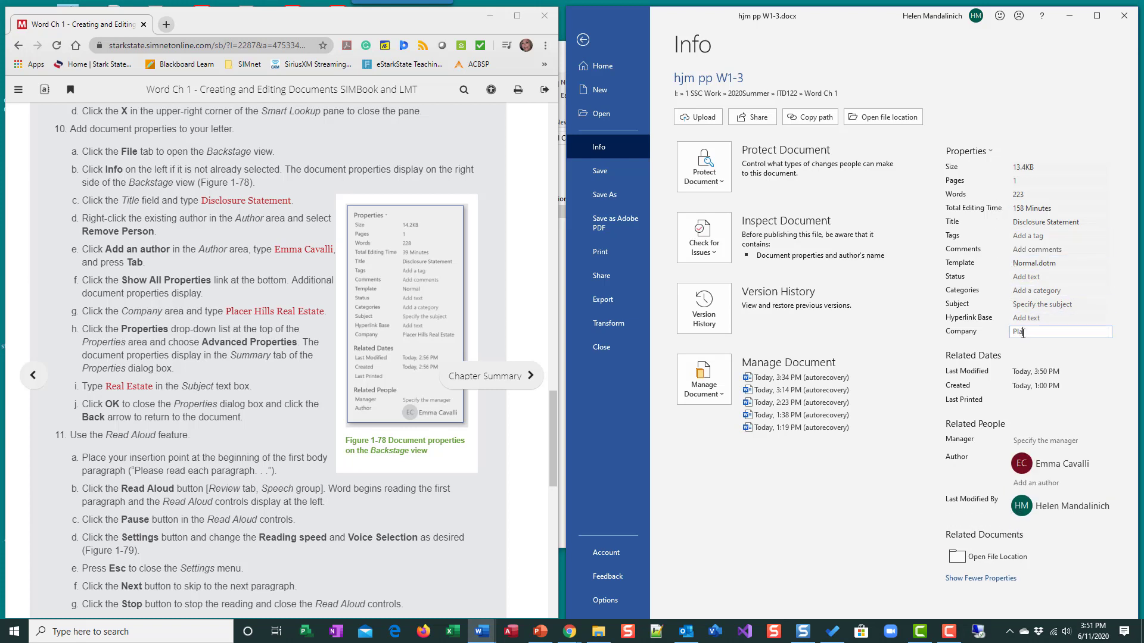
{"action": "type", "text": "Placer Hills Real Estate"}
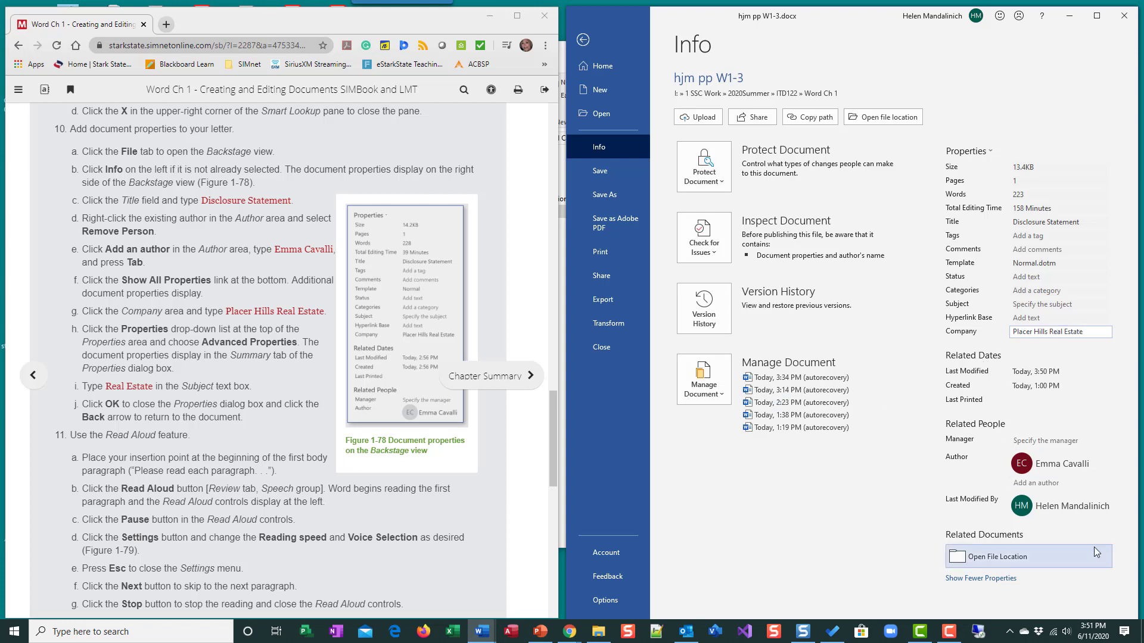
{"action": "left_click", "coordinate": [1106, 371]}
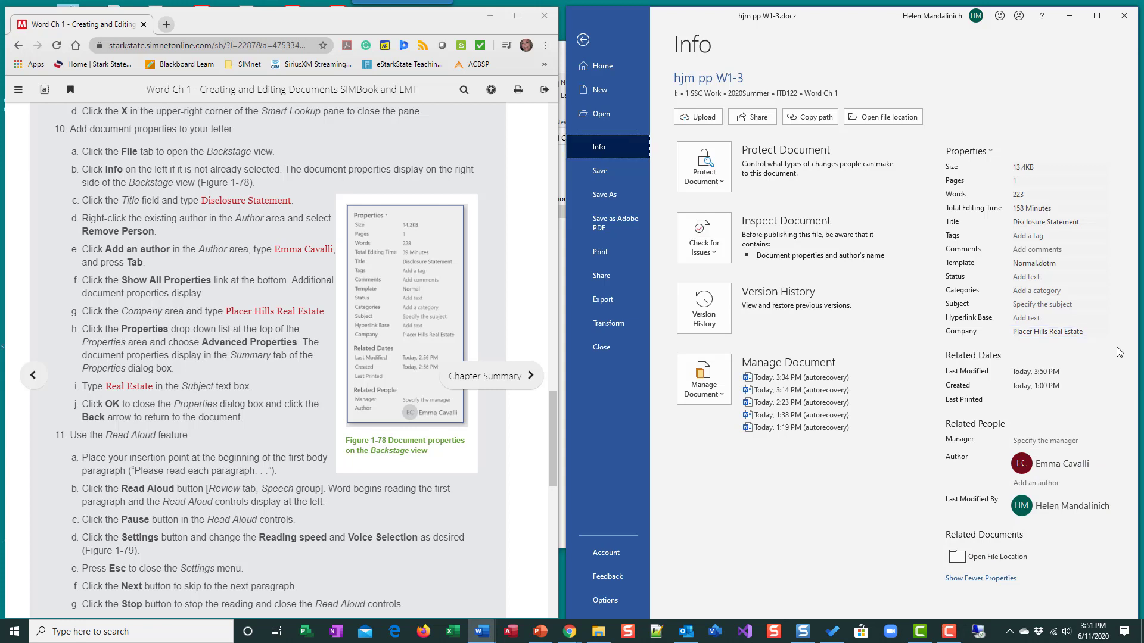
Set the Subject to "Real Estate" in the advanced document properties and return to the letter
{"action": "left_click", "coordinate": [990, 153]}
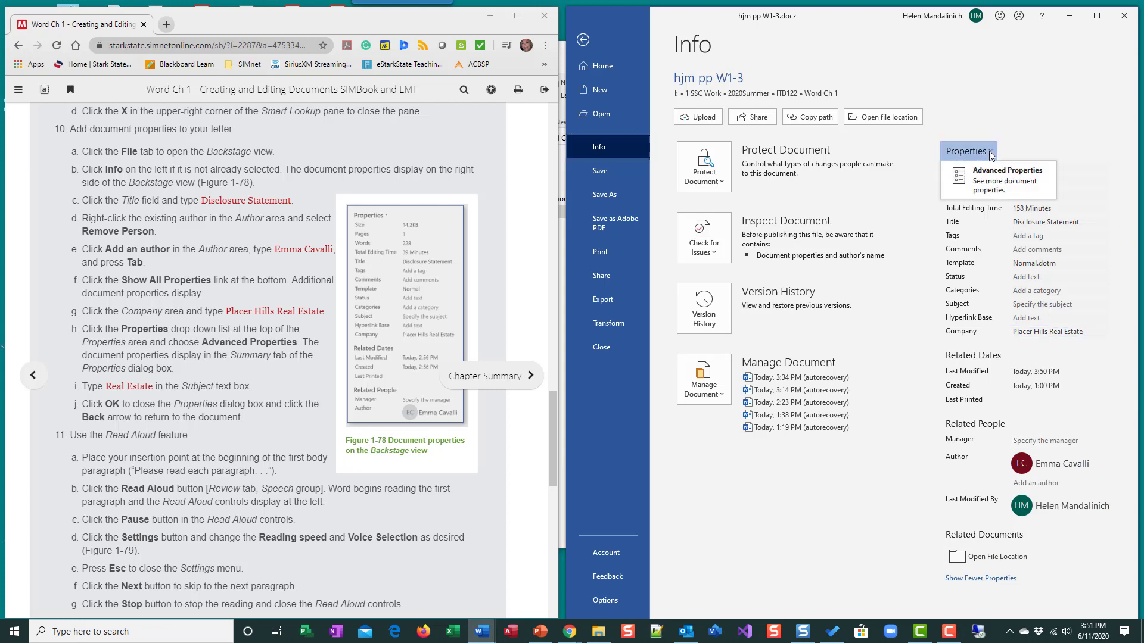
{"action": "left_click", "coordinate": [983, 182]}
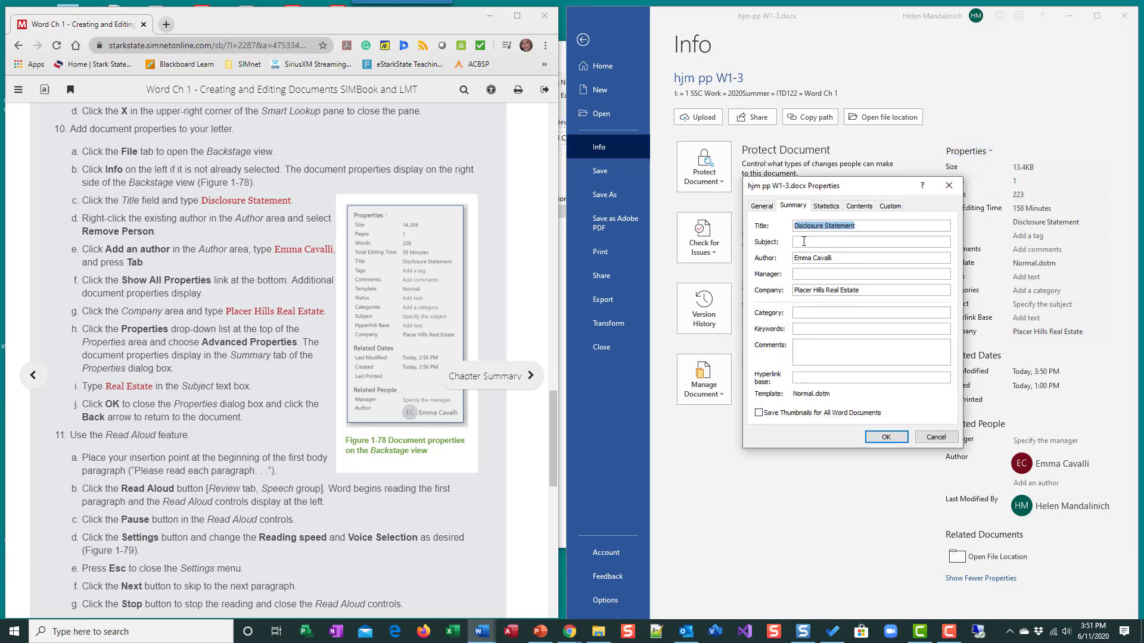
{"action": "left_click", "coordinate": [803, 242]}
{"action": "type", "text": "Real"}
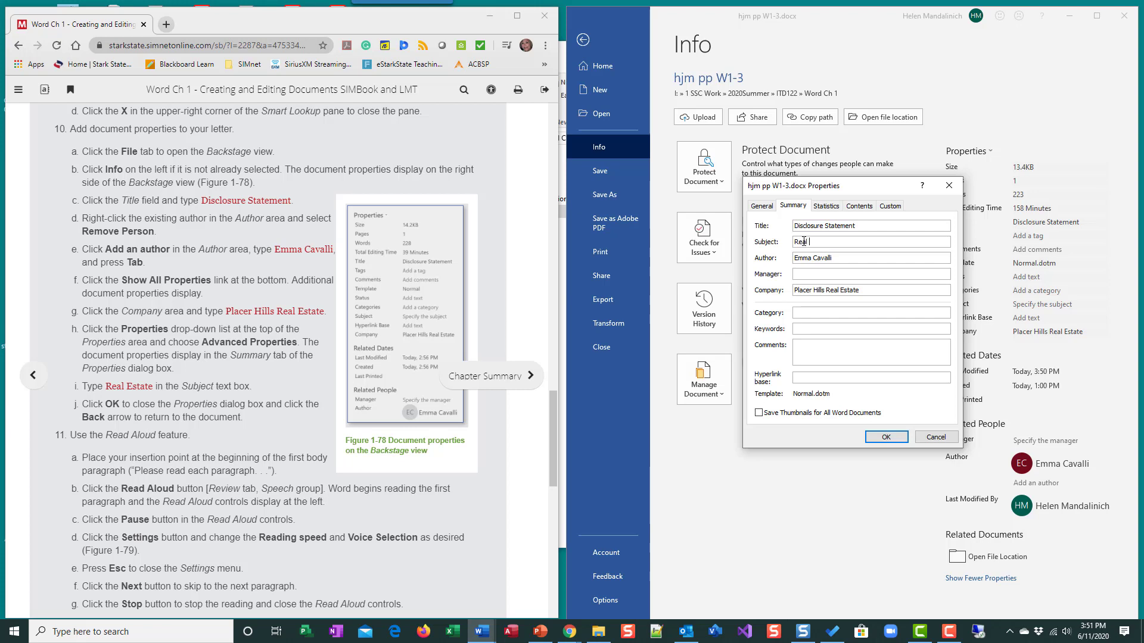
{"action": "type", "text": " Estate"}
{"action": "left_click", "coordinate": [898, 441]}
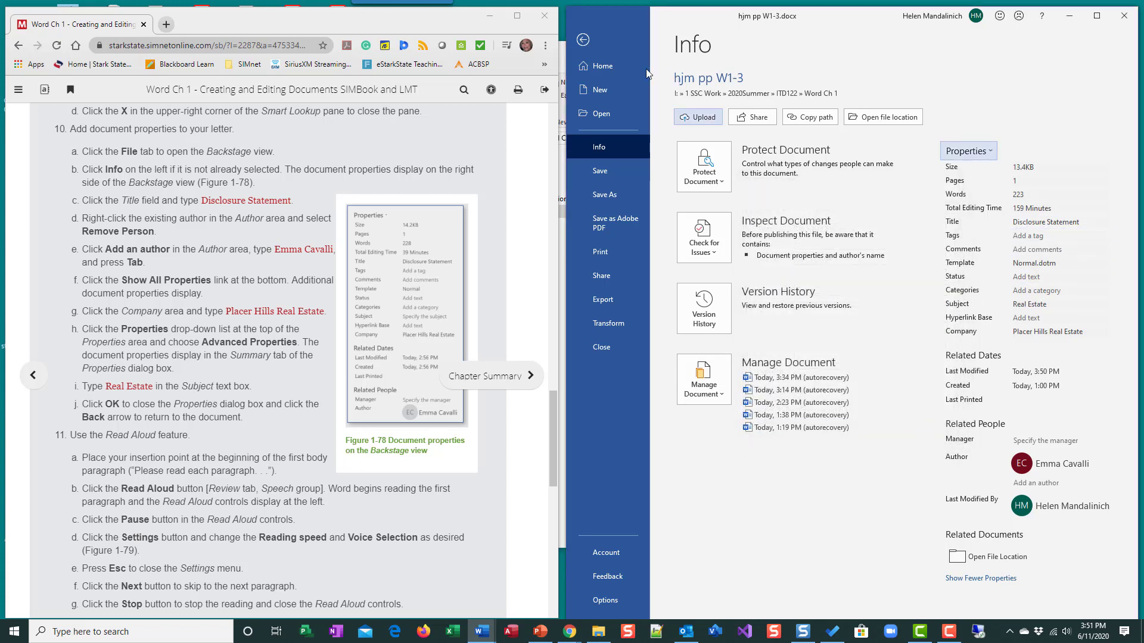
{"action": "left_click", "coordinate": [583, 40]}
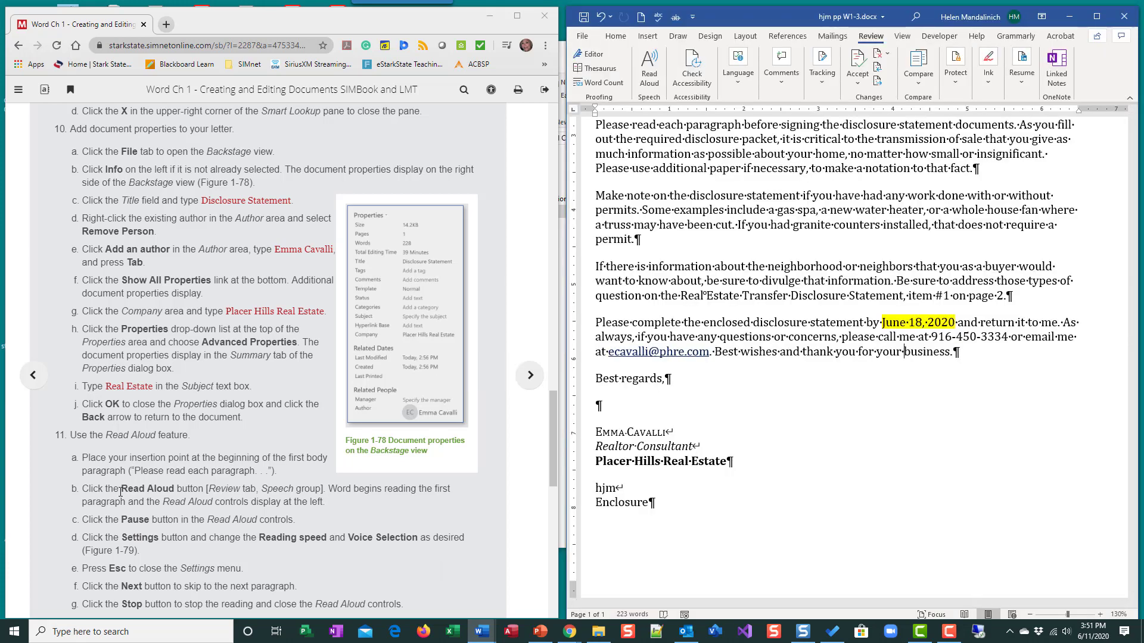
Save the letter, and start Read Aloud from the first body paragraph, pausing it partway through that paragraph
{"action": "key", "text": "ctrl+s"}
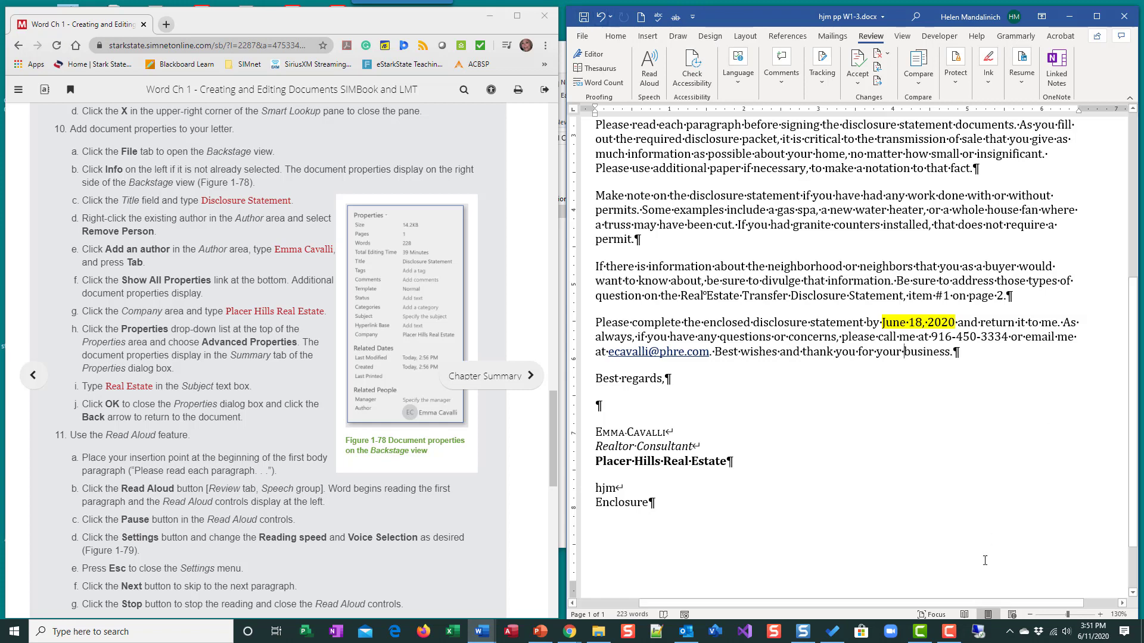
{"action": "scroll", "coordinate": [992, 510], "scroll_direction": "up", "scroll_amount": 3}
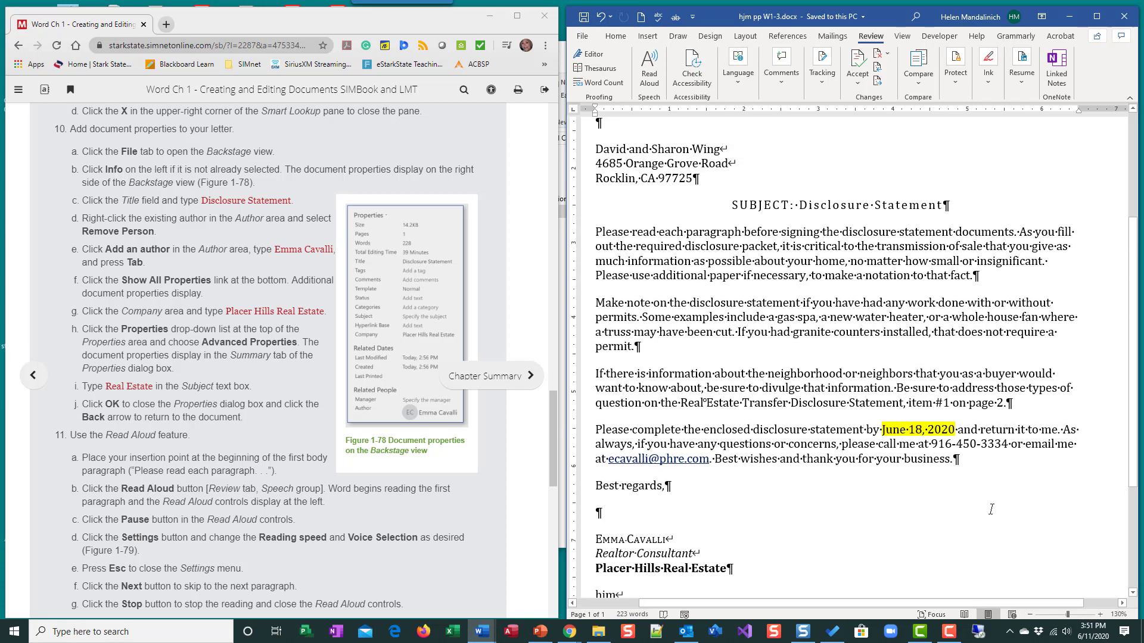
{"action": "scroll", "coordinate": [969, 509], "scroll_direction": "down", "scroll_amount": 2}
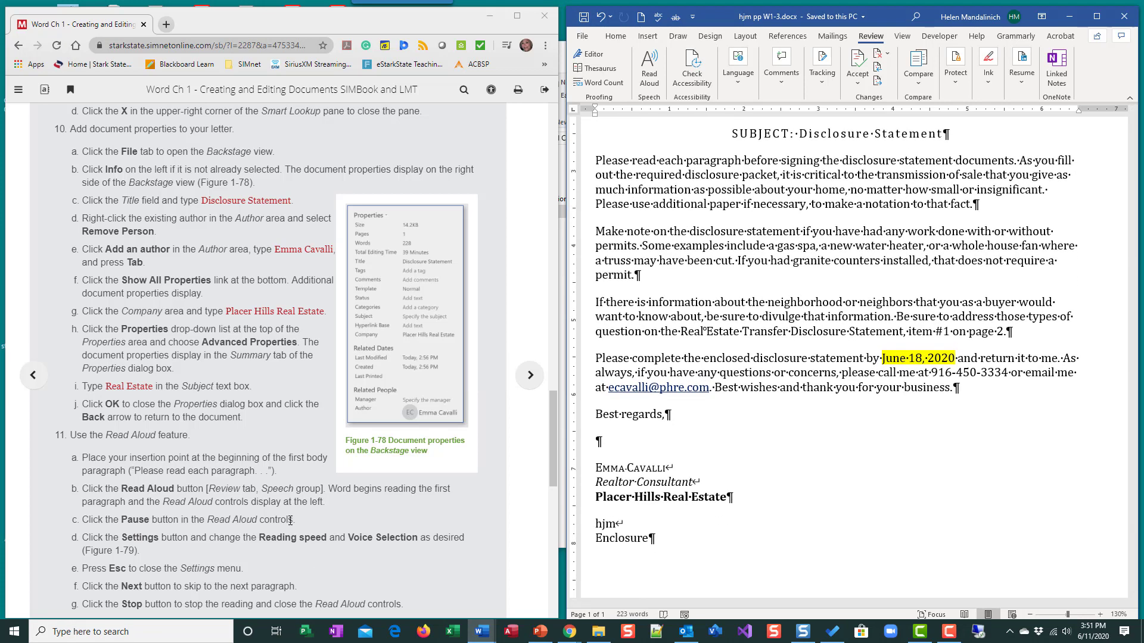
{"action": "scroll", "coordinate": [737, 320], "scroll_direction": "up", "scroll_amount": 1}
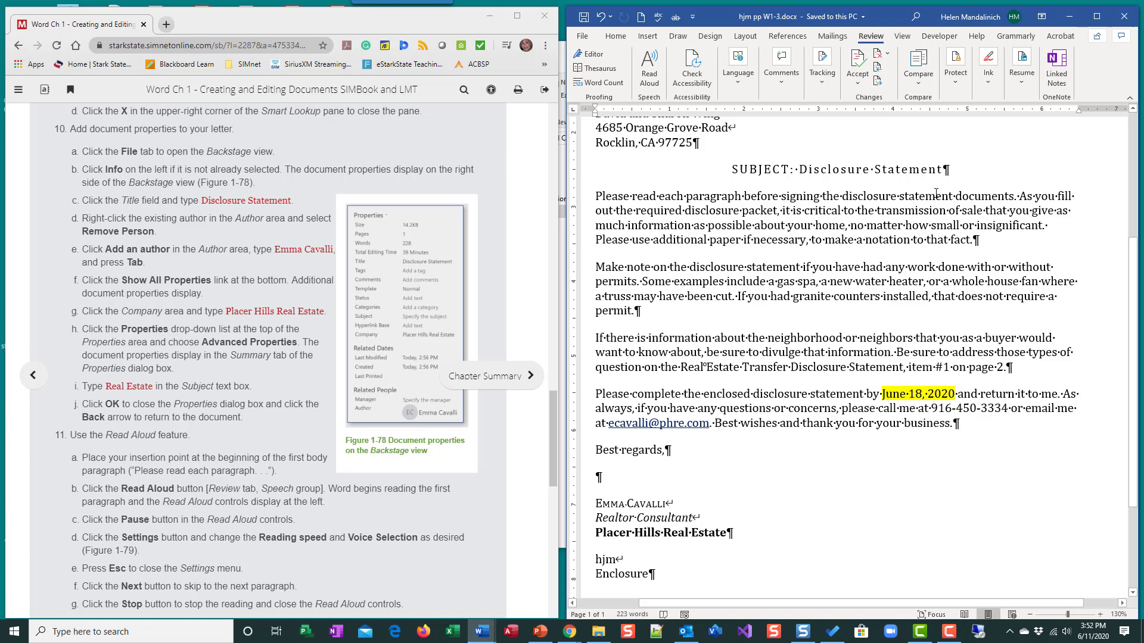
{"action": "left_click", "coordinate": [648, 59]}
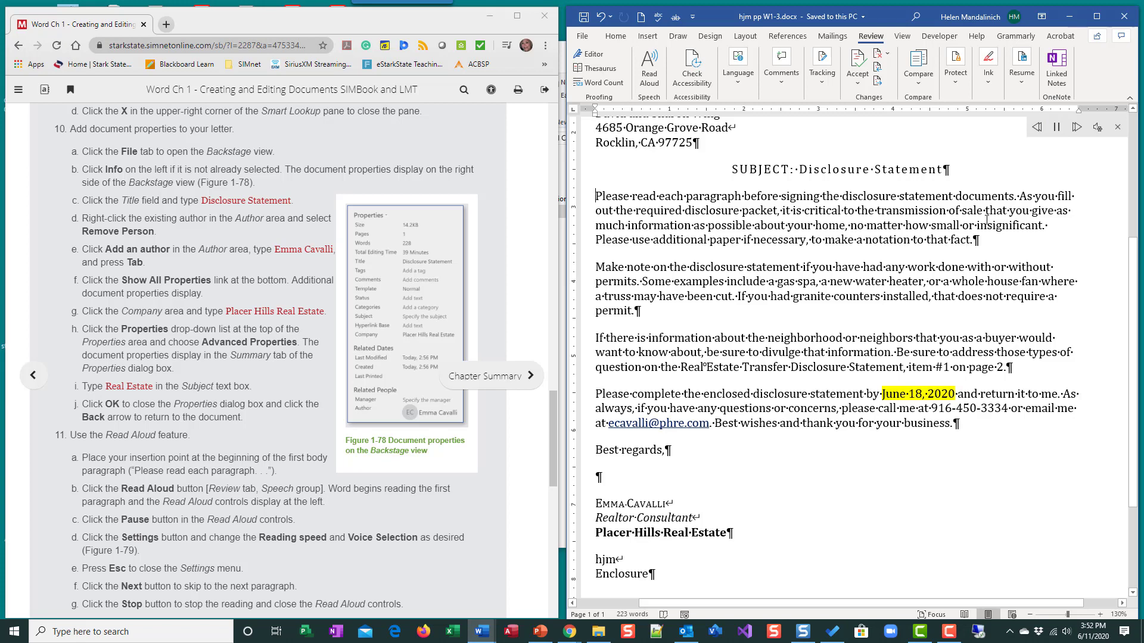
{"action": "left_click", "coordinate": [1054, 129]}
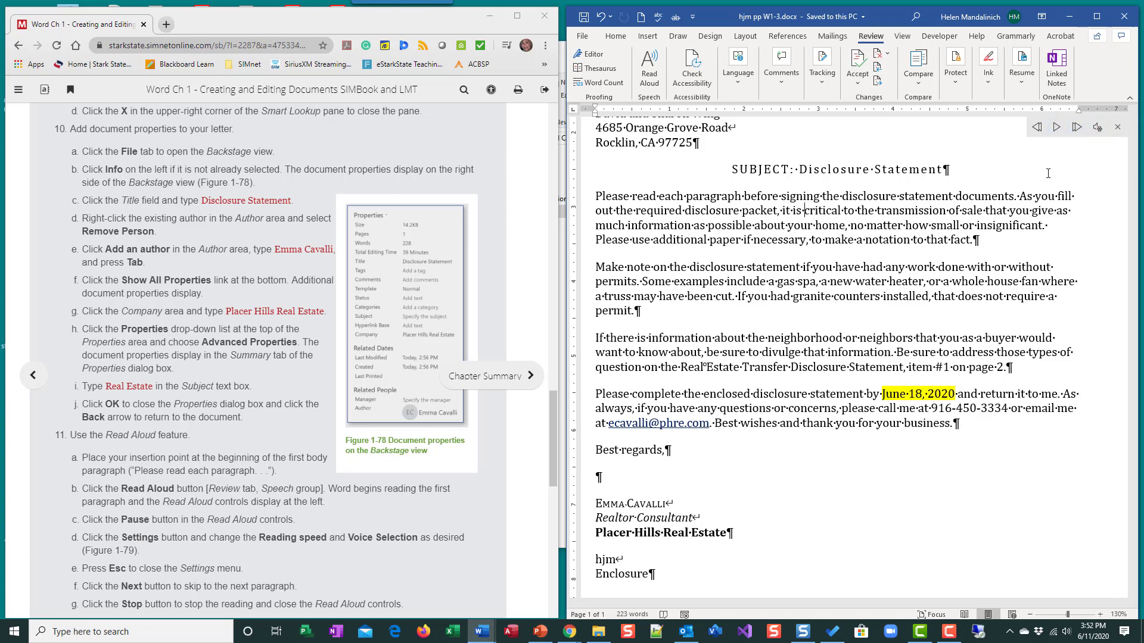
{"action": "scroll", "coordinate": [203, 314], "scroll_direction": "down", "scroll_amount": 3}
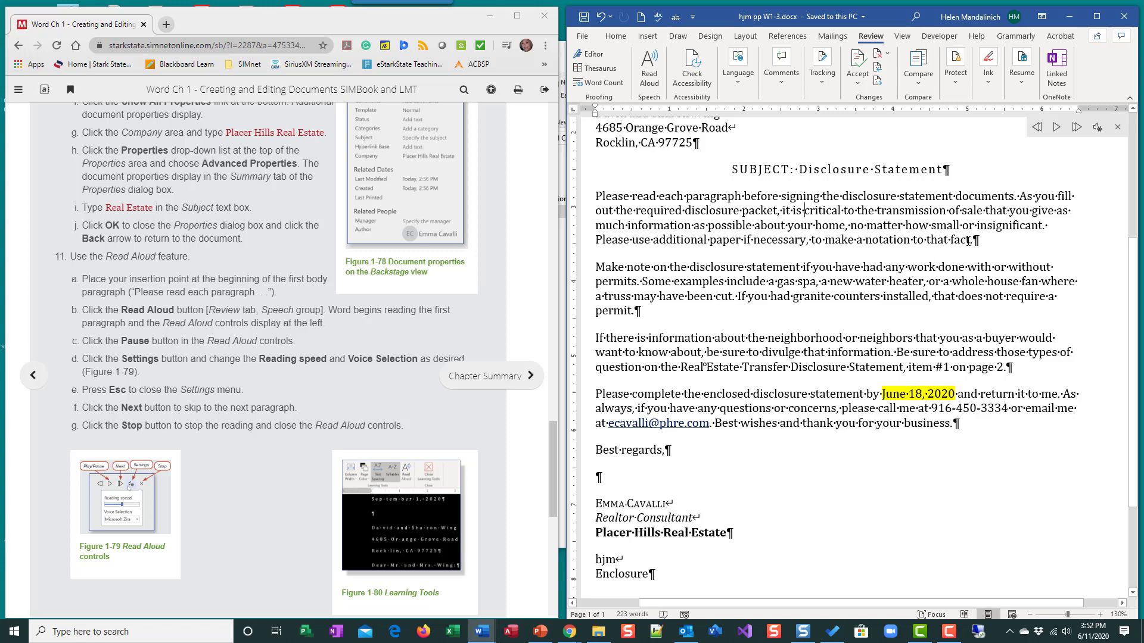
{"action": "scroll", "coordinate": [860, 374], "scroll_direction": "up", "scroll_amount": 5}
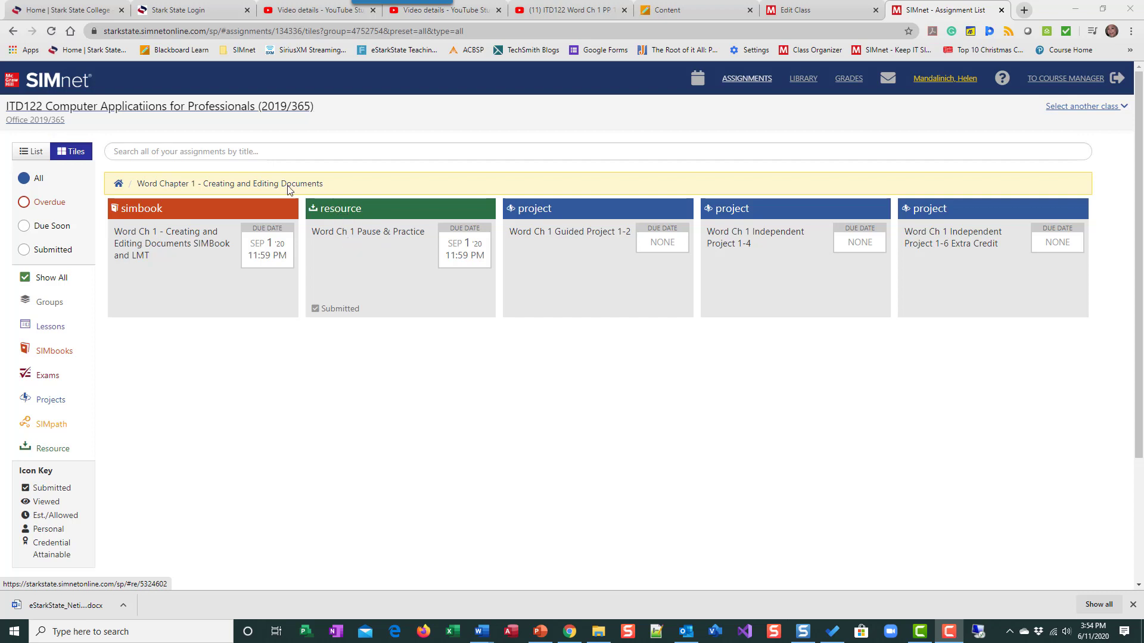
In SIMnet, upload hjm pp W1-3.docx to the Word Ch 1 Pause & Practice assignment and submit it for grading
{"action": "left_click", "coordinate": [391, 284]}
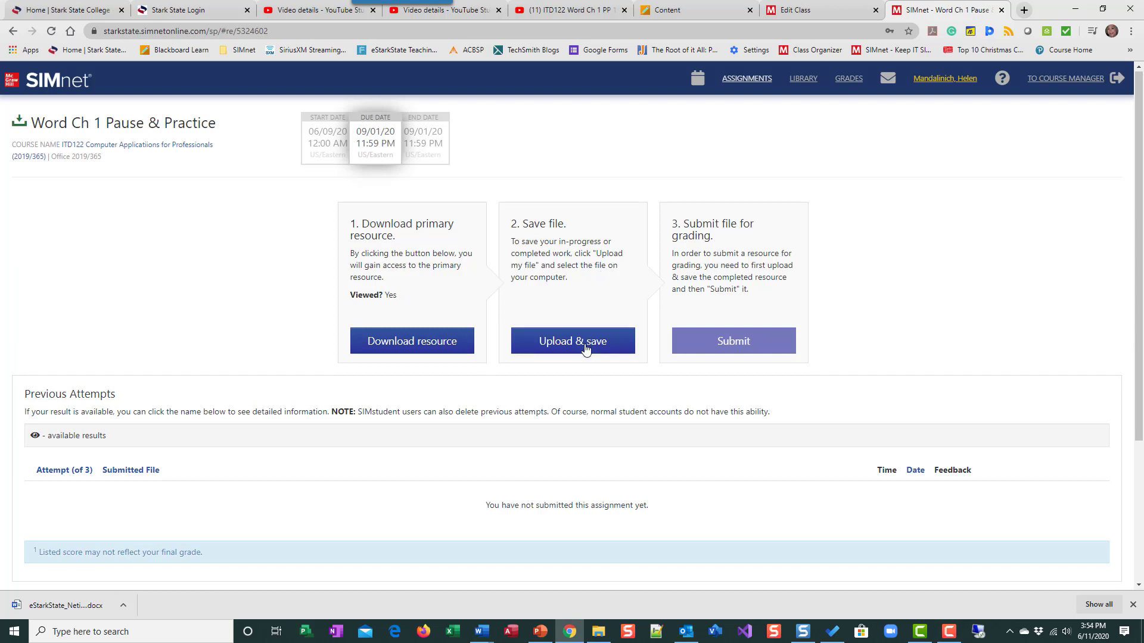
{"action": "left_click", "coordinate": [564, 345]}
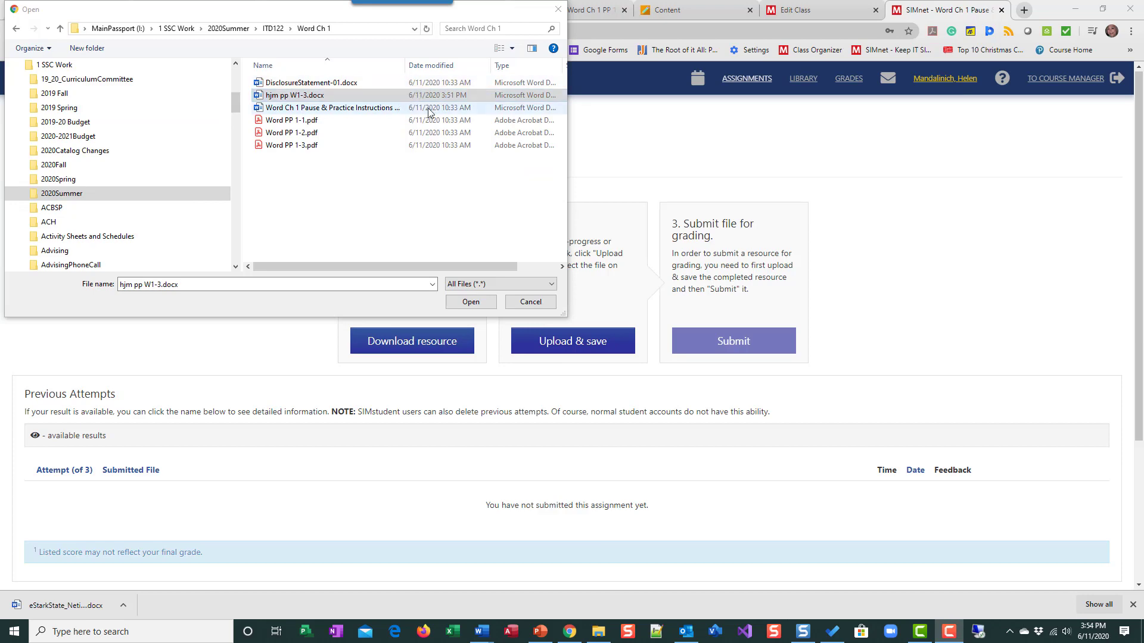
{"action": "left_click", "coordinate": [274, 96]}
{"action": "double_click", "coordinate": [274, 96]}
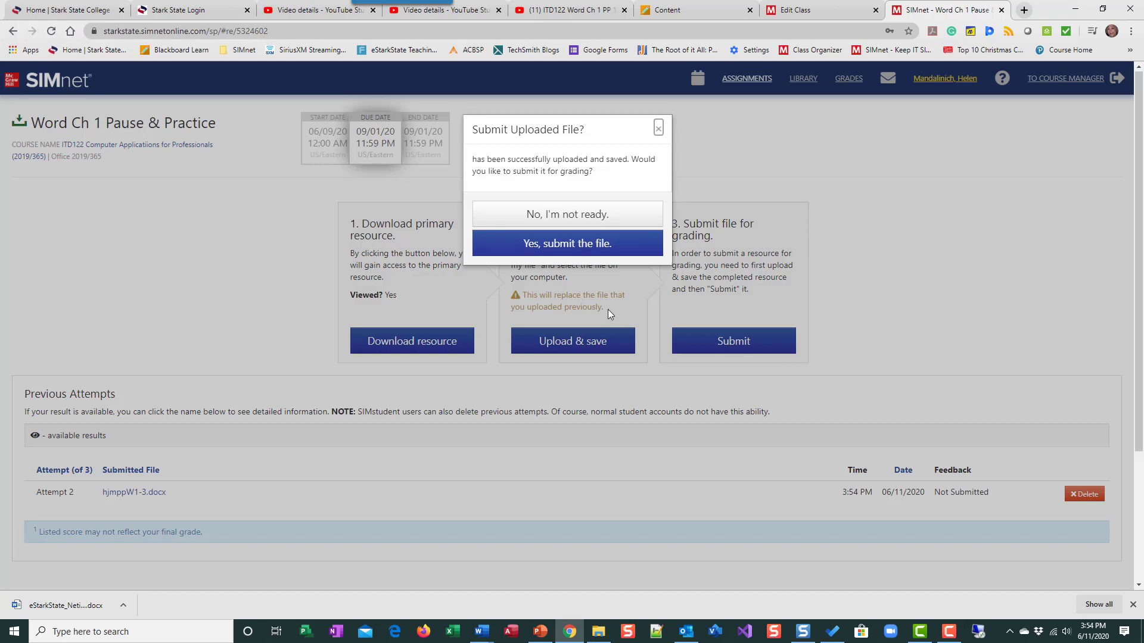
{"action": "left_click", "coordinate": [536, 244]}
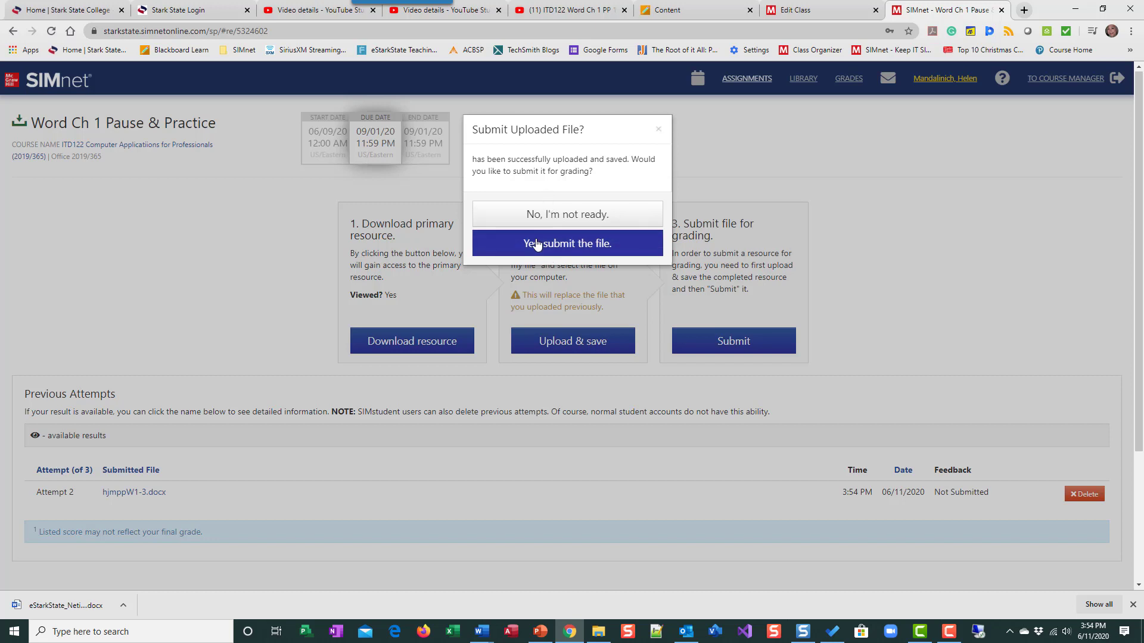